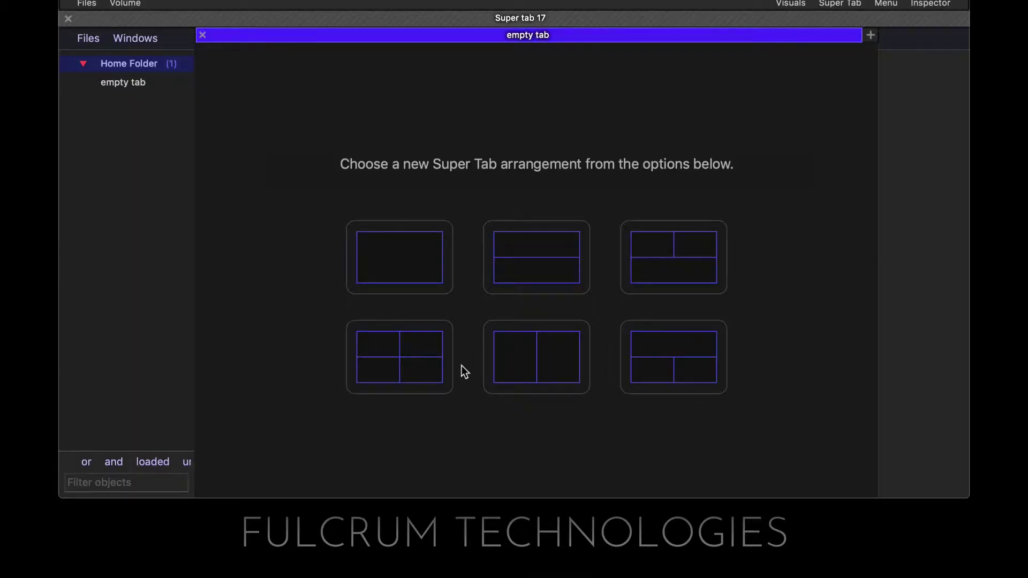
Arrange the Super Tab as two stacked panes, with a new markup above a new timeline, and enlarge the markup pane
{"action": "left_click", "coordinate": [529, 249]}
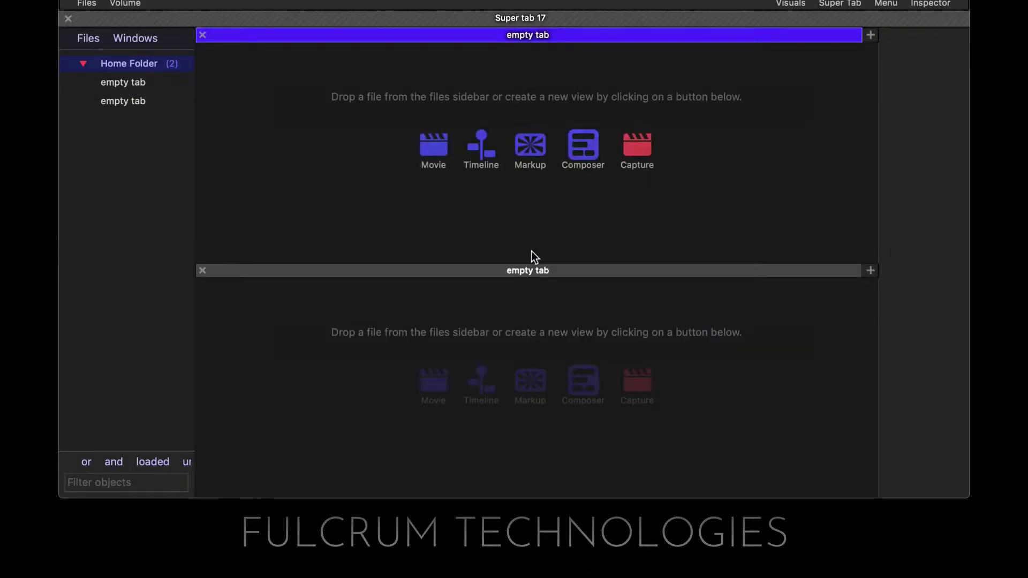
{"action": "left_click", "coordinate": [539, 153]}
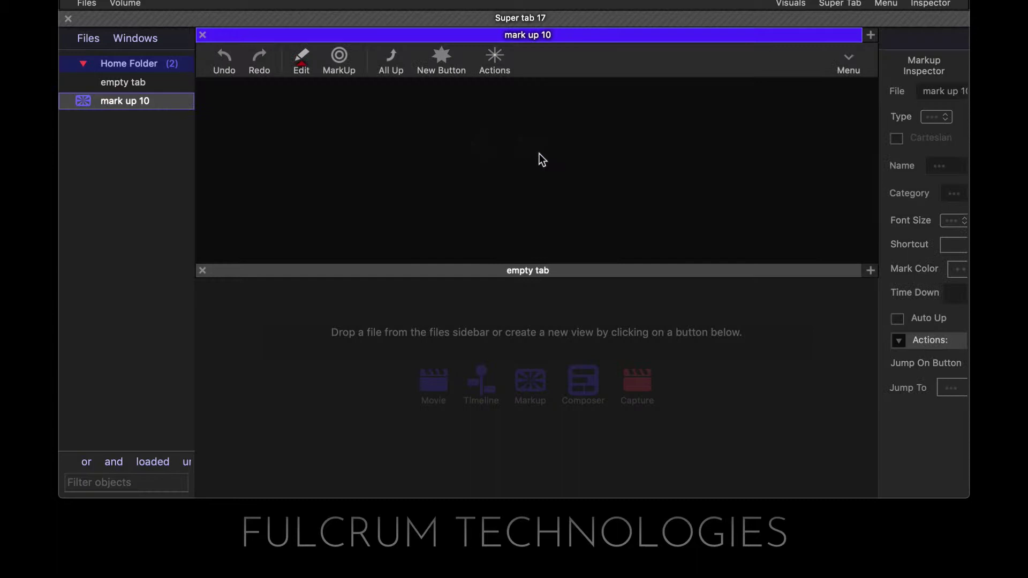
{"action": "left_click", "coordinate": [483, 390]}
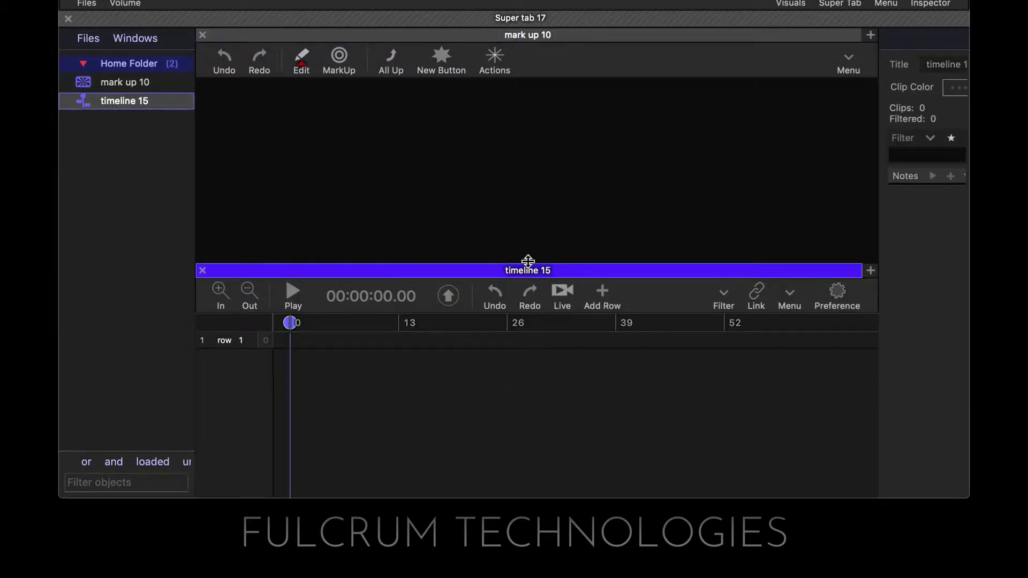
{"action": "left_click_drag", "start_coordinate": [527, 266], "coordinate": [528, 310]}
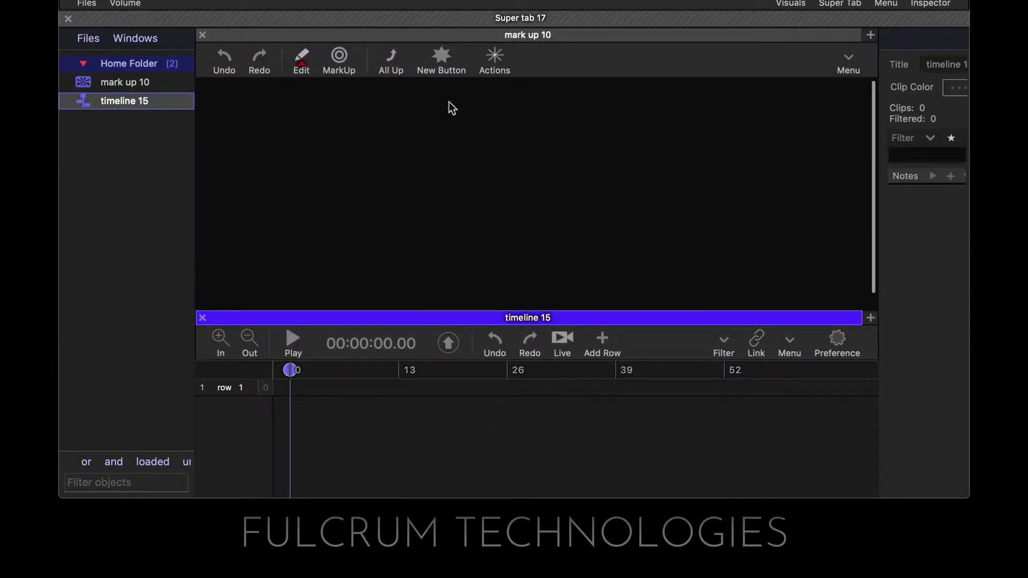
Add a rounded rectangle button to the markup, enlarge it to nearly the pane's height, and shift it slightly upward
{"action": "left_click", "coordinate": [442, 55]}
{"action": "left_click_drag", "start_coordinate": [388, 169], "coordinate": [411, 305]}
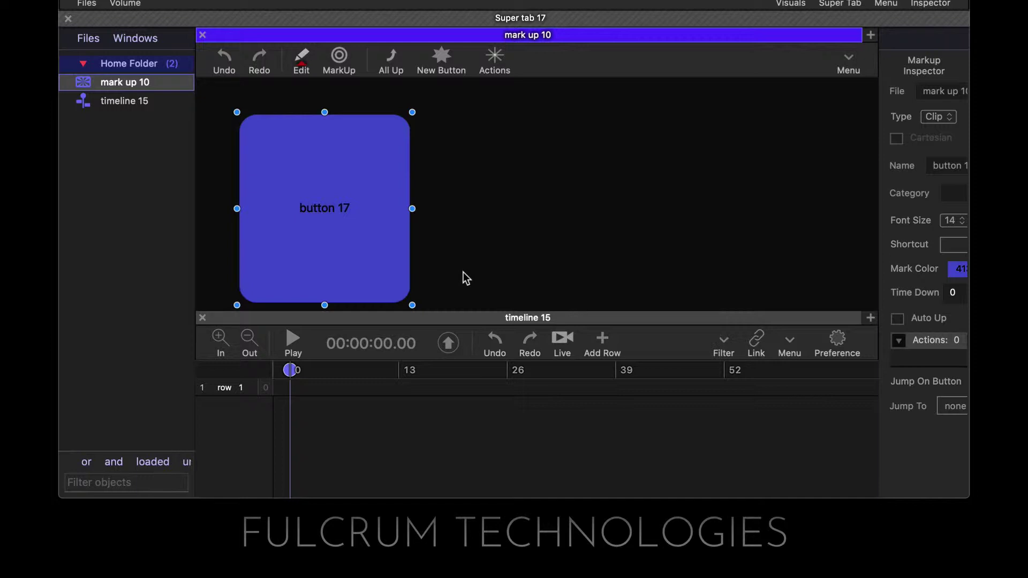
{"action": "left_click_drag", "start_coordinate": [351, 252], "coordinate": [348, 239]}
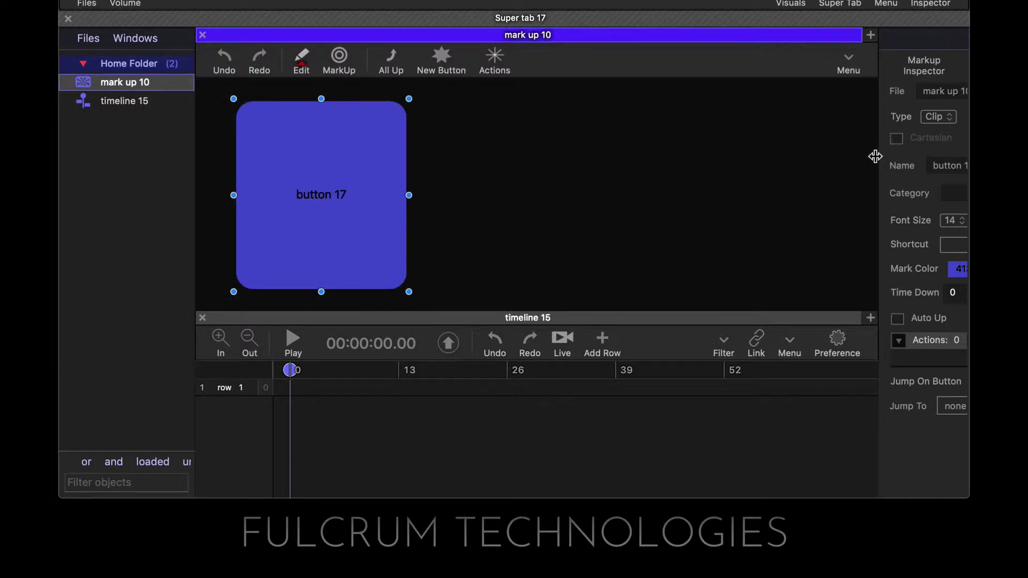
Widen the inspector, then set the large button's type to None and its name to 1
{"action": "left_click_drag", "start_coordinate": [878, 156], "coordinate": [764, 149]}
{"action": "left_click", "coordinate": [809, 104]}
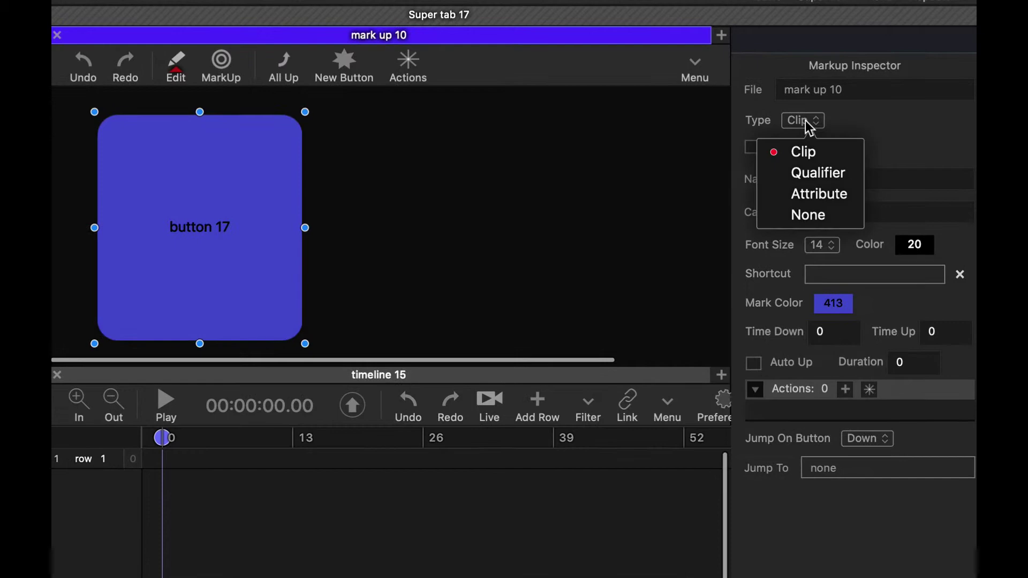
{"action": "left_click", "coordinate": [819, 215]}
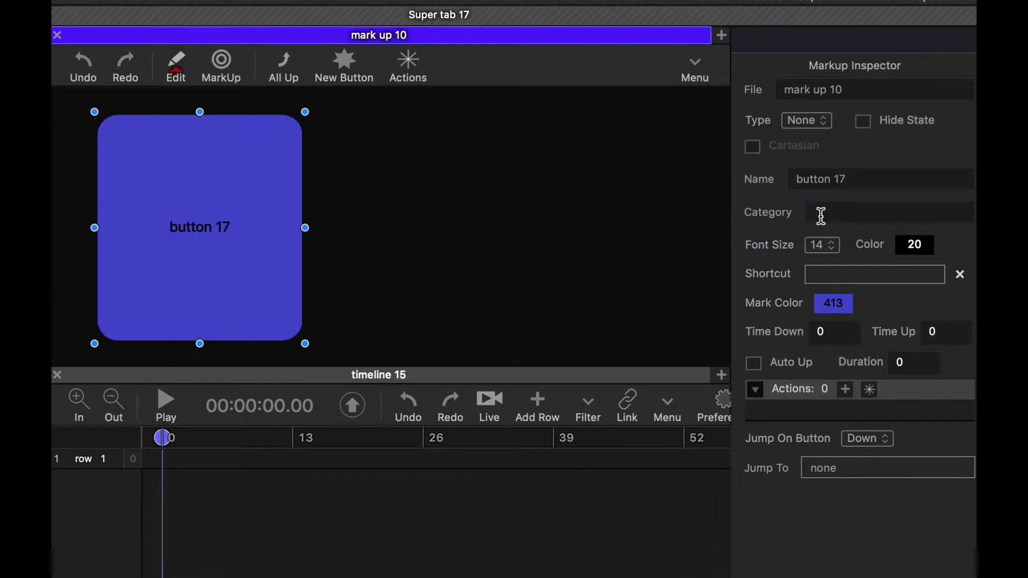
{"action": "left_click_drag", "start_coordinate": [866, 172], "coordinate": [725, 172]}
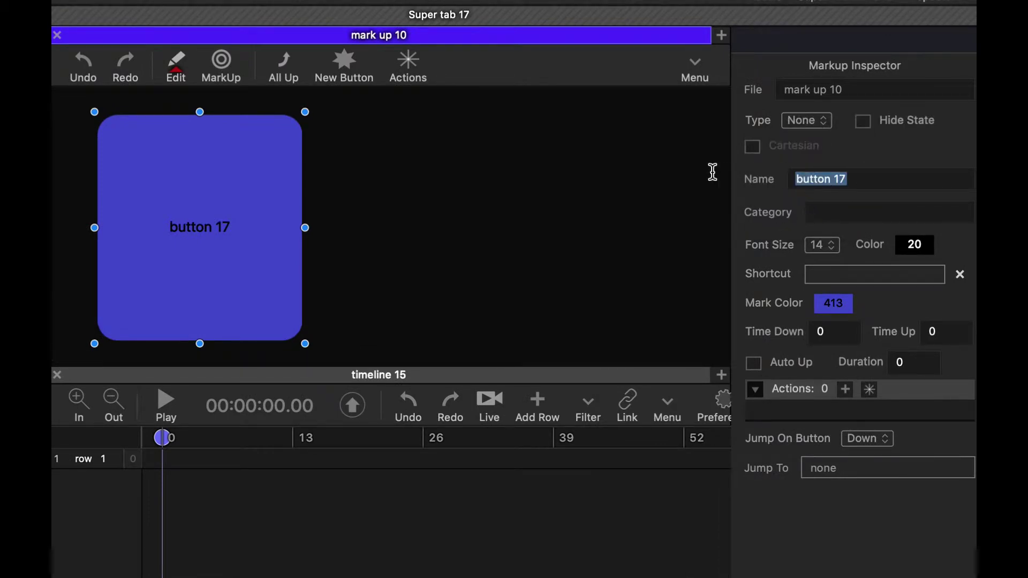
{"action": "key", "text": "BackSpace"}
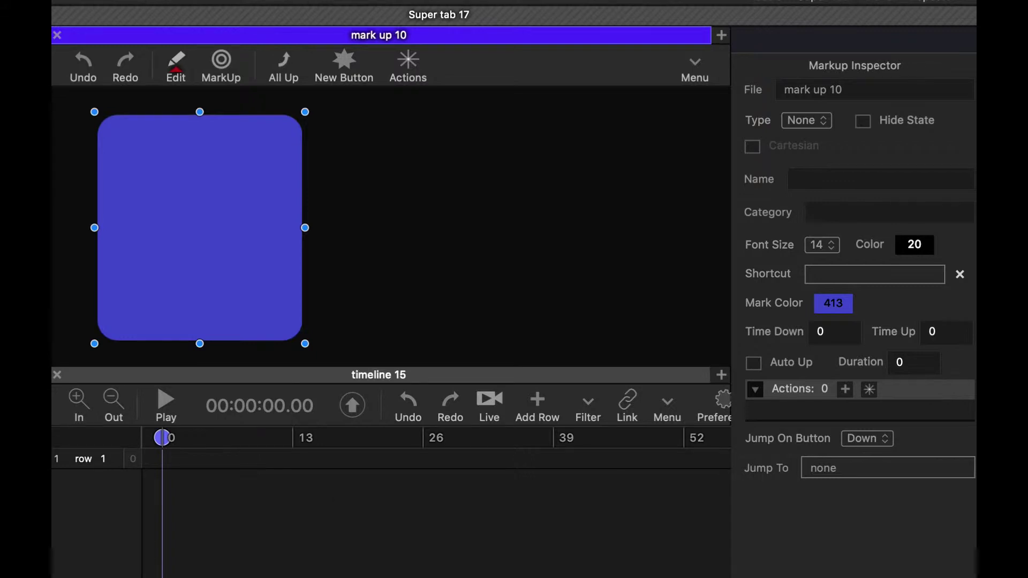
{"action": "type", "text": "1"}
Set the large button's text color to 413 to match its blue fill
{"action": "left_click", "coordinate": [844, 305]}
{"action": "left_click", "coordinate": [932, 312]}
{"action": "left_click", "coordinate": [920, 246]}
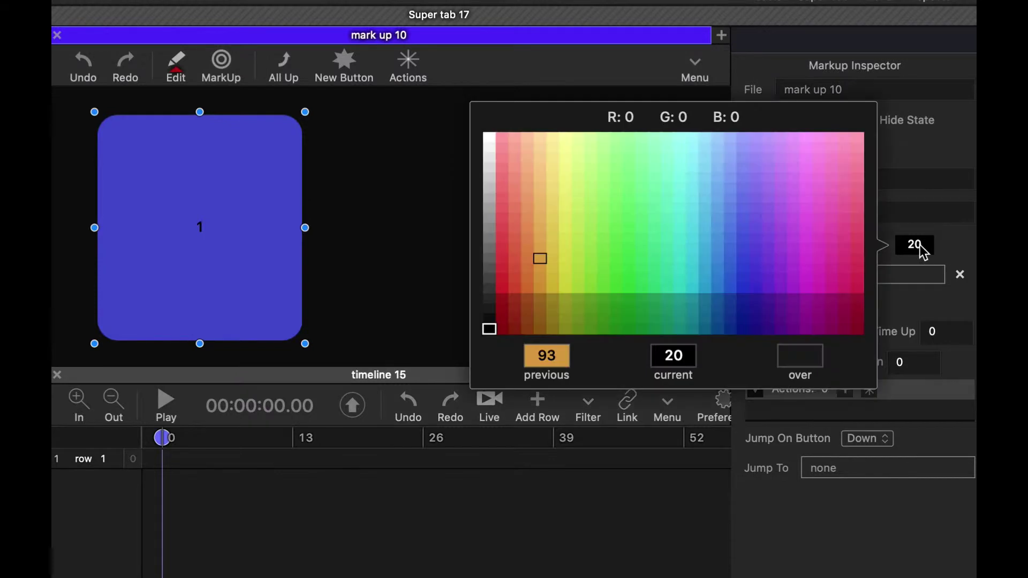
{"action": "left_click", "coordinate": [737, 260]}
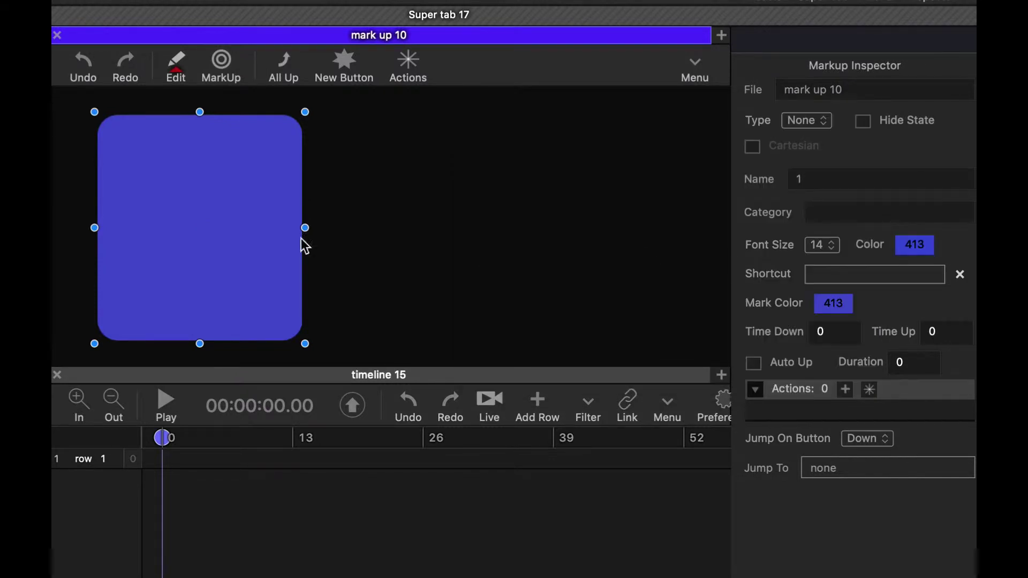
{"action": "left_click", "coordinate": [442, 259]}
Duplicate the large blue button and place the copy beside the original in the markup
{"action": "left_click", "coordinate": [253, 238]}
{"action": "key", "text": "super+c"}
{"action": "key", "text": "super+v"}
{"action": "left_click_drag", "start_coordinate": [253, 239], "coordinate": [536, 239]}
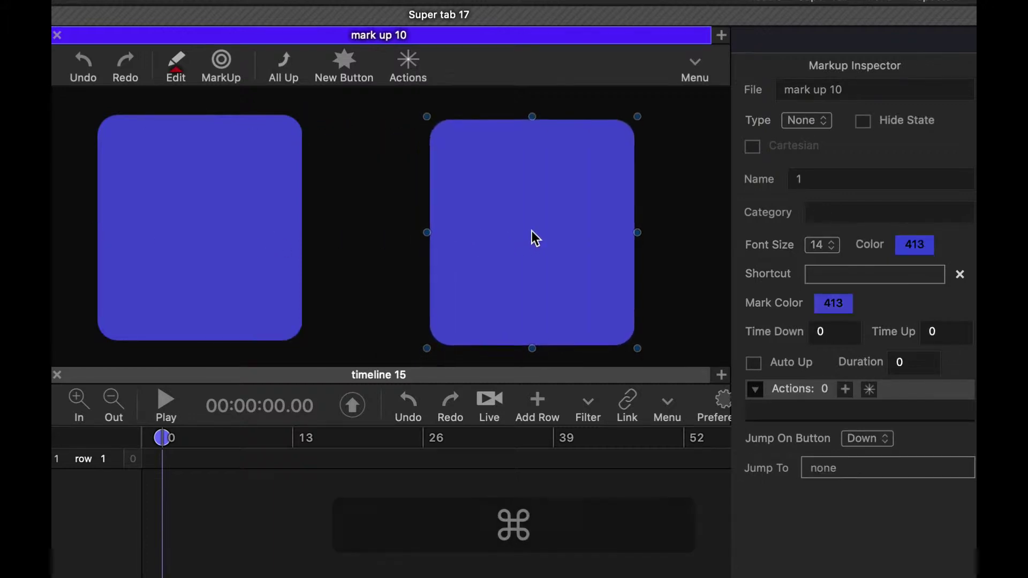
Set both the text color and the mark color of the original large button to dark gray 17
{"action": "left_click", "coordinate": [201, 206]}
{"action": "left_click", "coordinate": [916, 246]}
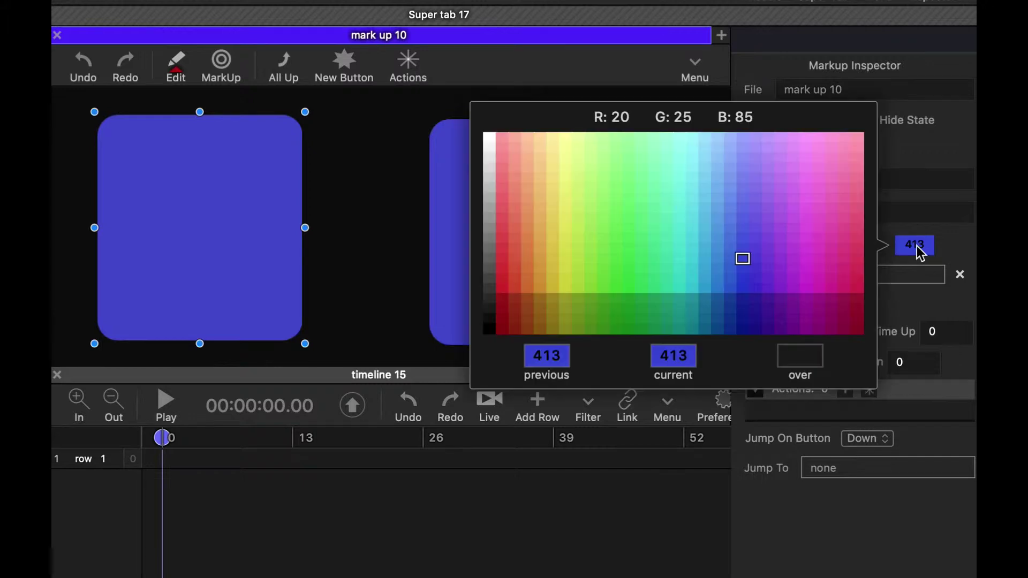
{"action": "left_click", "coordinate": [490, 294]}
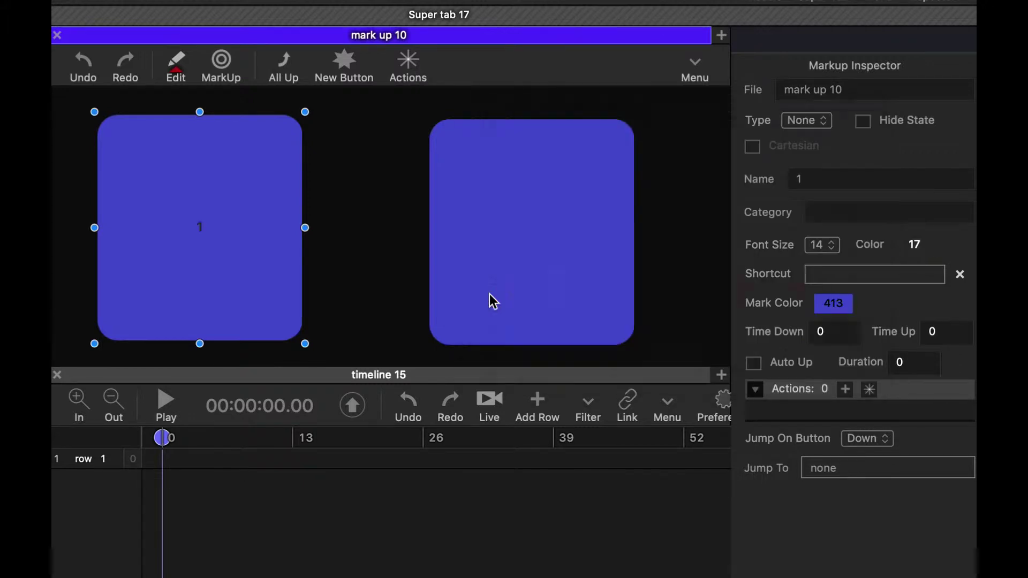
{"action": "left_click", "coordinate": [828, 301]}
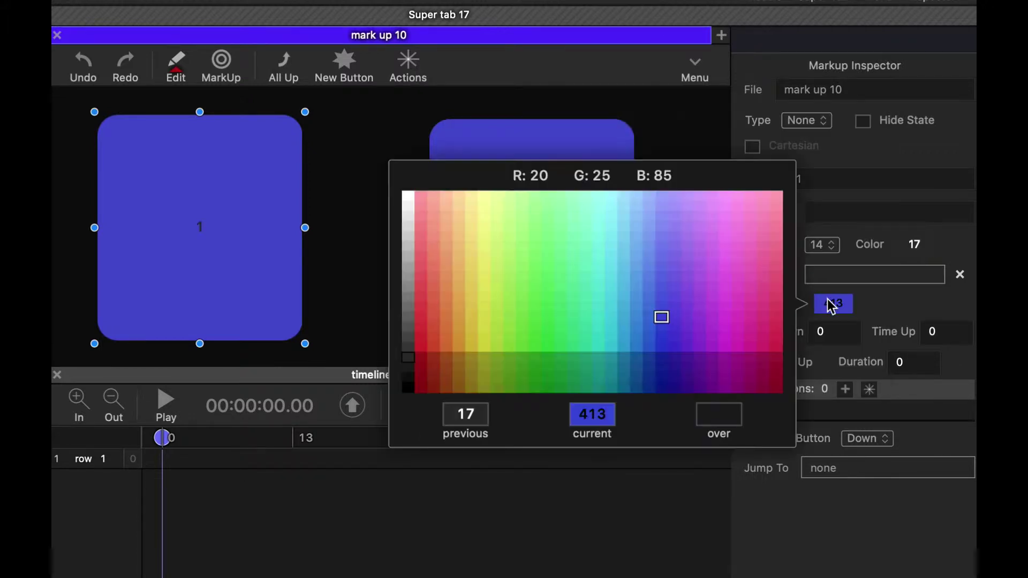
{"action": "left_click", "coordinate": [409, 352]}
Delete the blue duplicate and place a copy of the dark gray button far to the right in the markup
{"action": "left_click", "coordinate": [512, 247]}
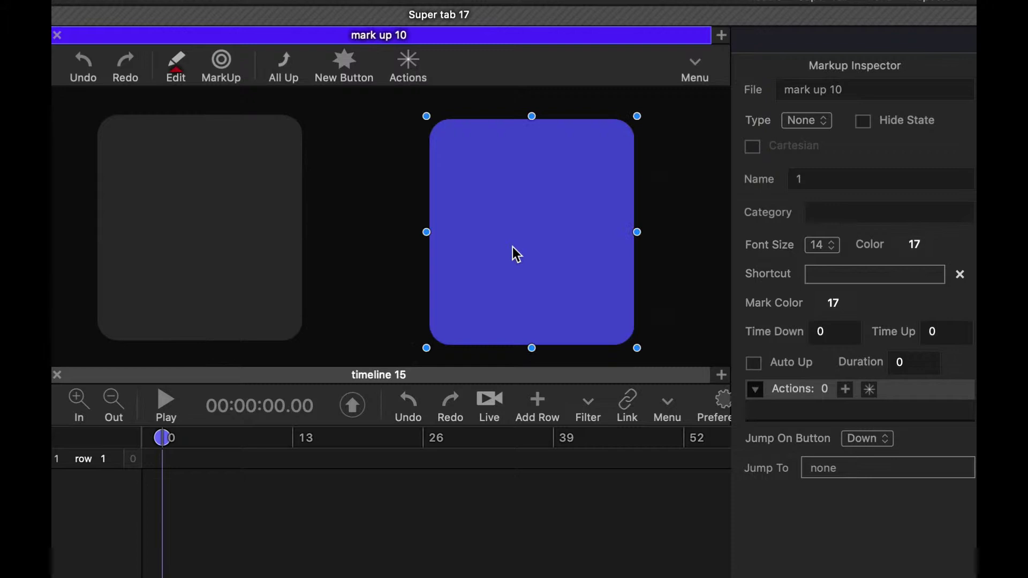
{"action": "key", "text": "BackSpace"}
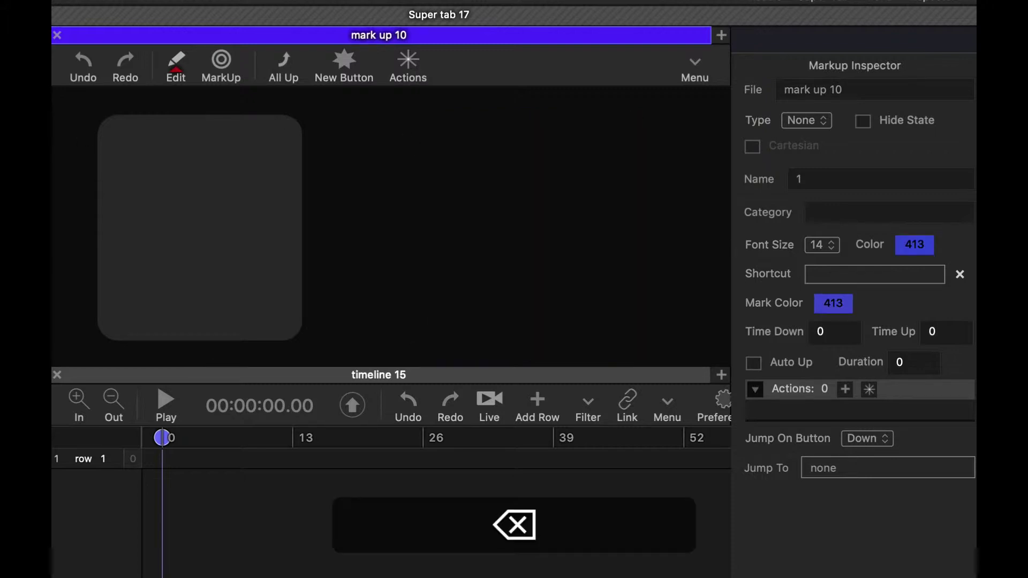
{"action": "left_click", "coordinate": [142, 182]}
{"action": "key", "text": "super+v"}
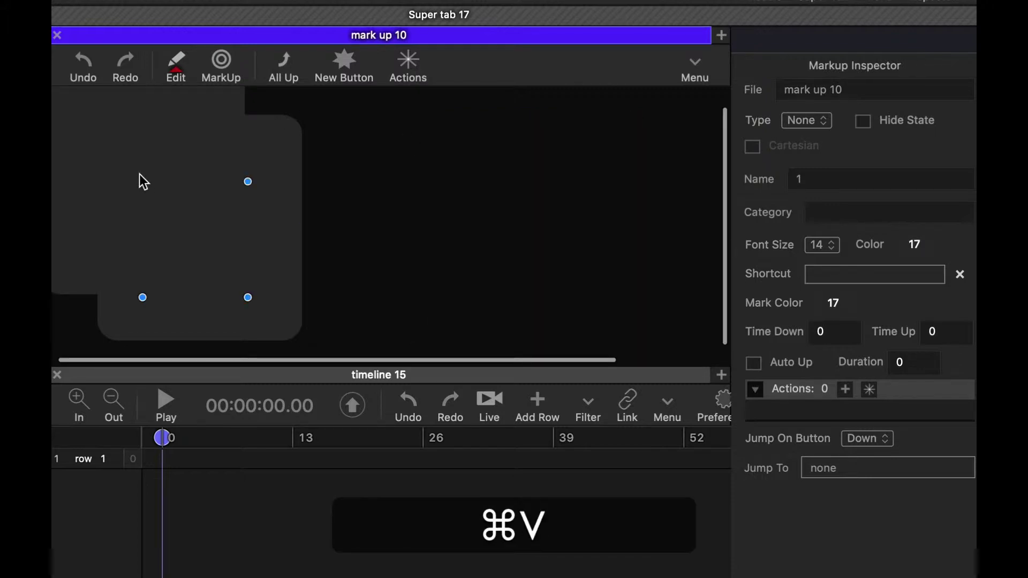
{"action": "left_click_drag", "start_coordinate": [143, 181], "coordinate": [862, 213]}
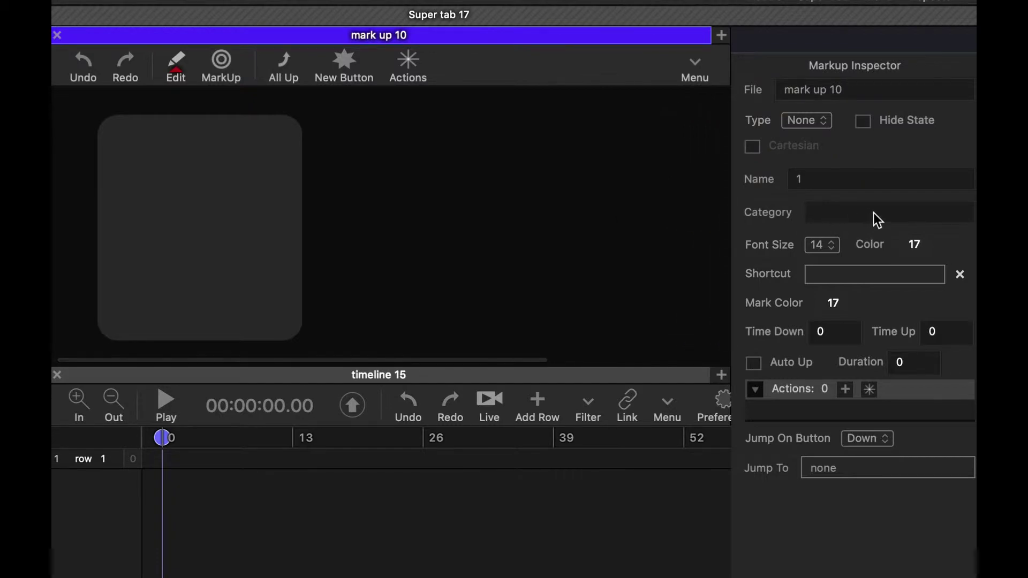
Place a small rounded rectangle button on the upper part of the original dark gray button and name it Clip 1
{"action": "left_click", "coordinate": [213, 210]}
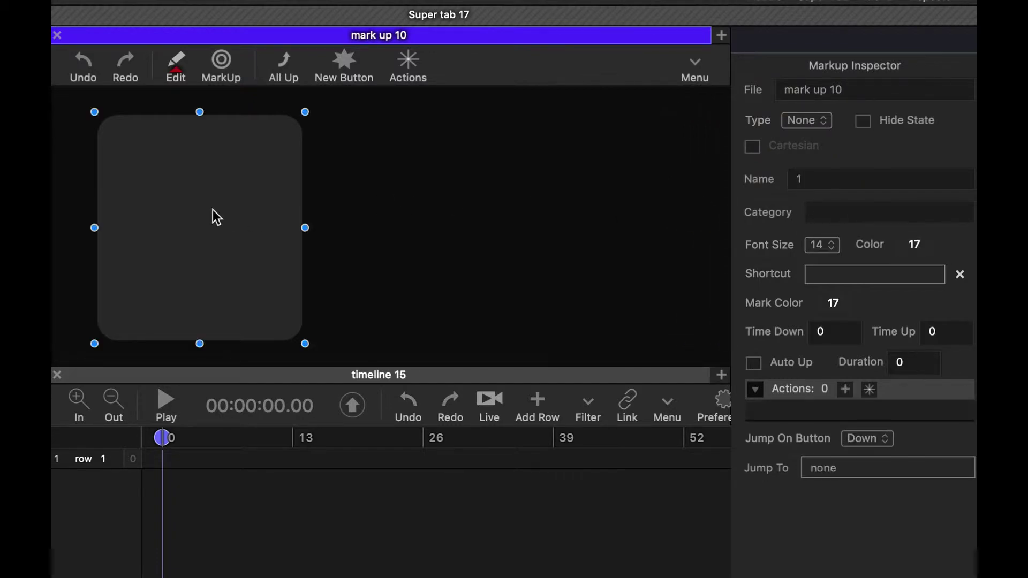
{"action": "left_click", "coordinate": [346, 60]}
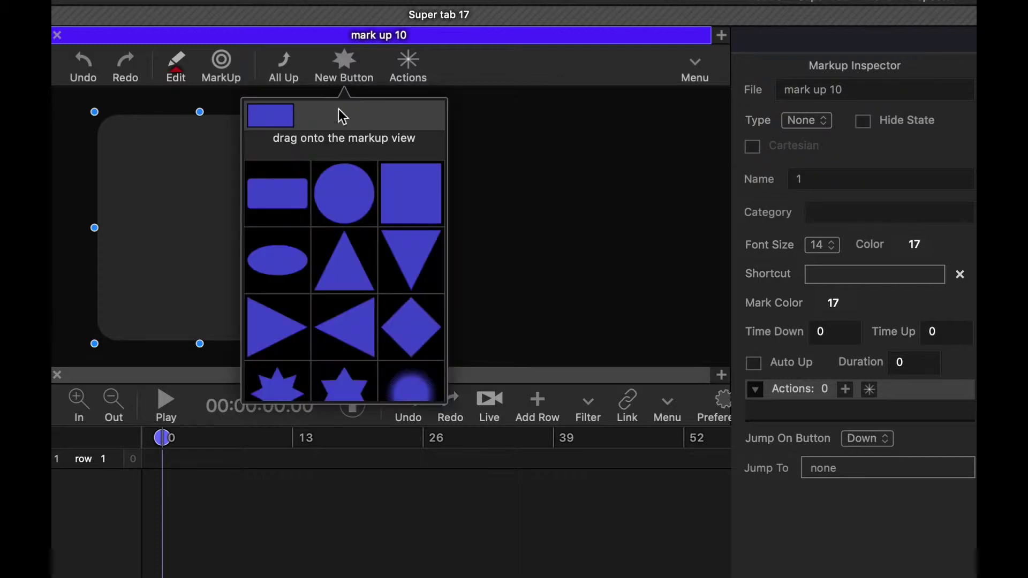
{"action": "left_click_drag", "start_coordinate": [279, 193], "coordinate": [200, 177]}
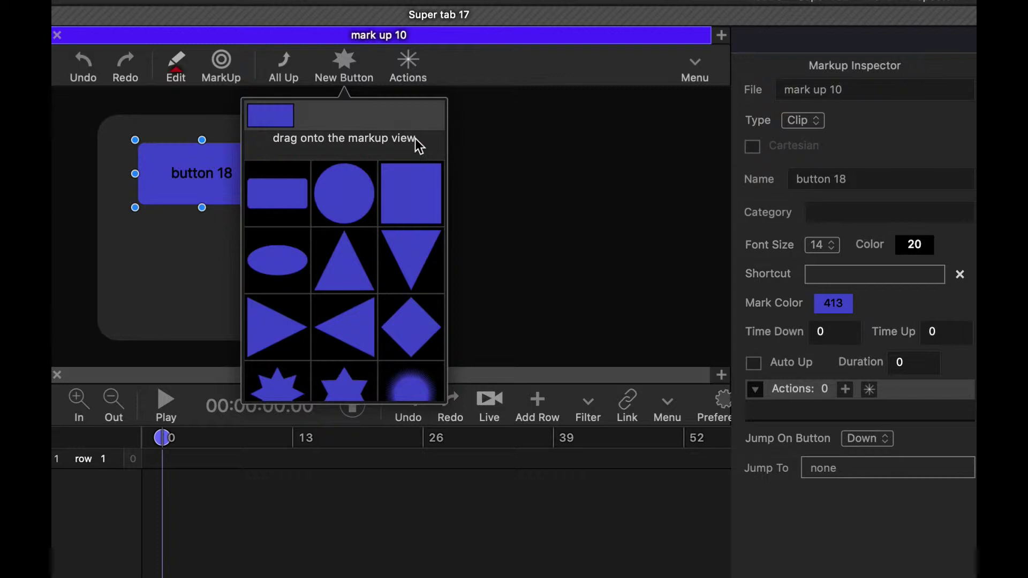
{"action": "left_click", "coordinate": [557, 161]}
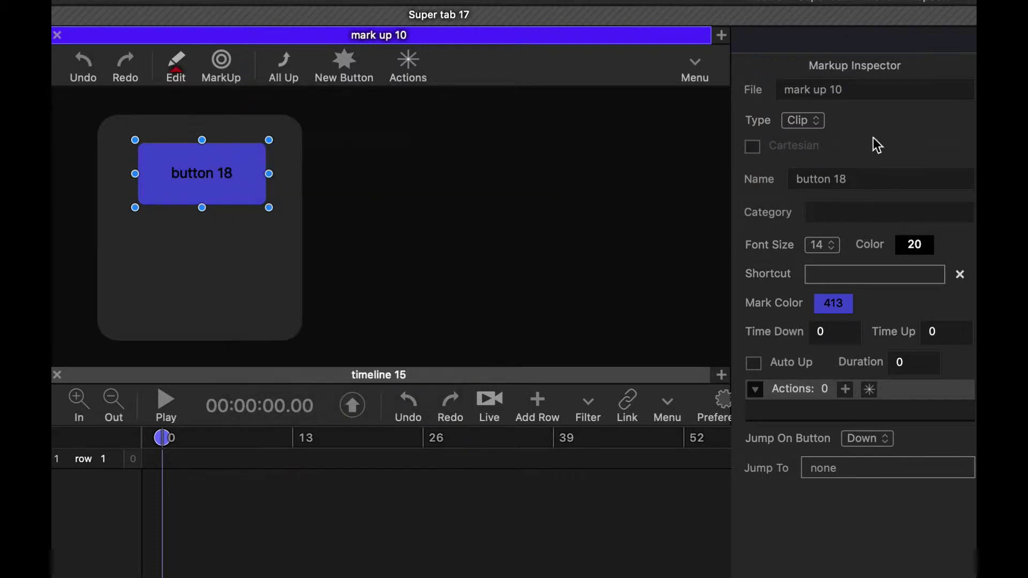
{"action": "left_click_drag", "start_coordinate": [854, 173], "coordinate": [733, 174]}
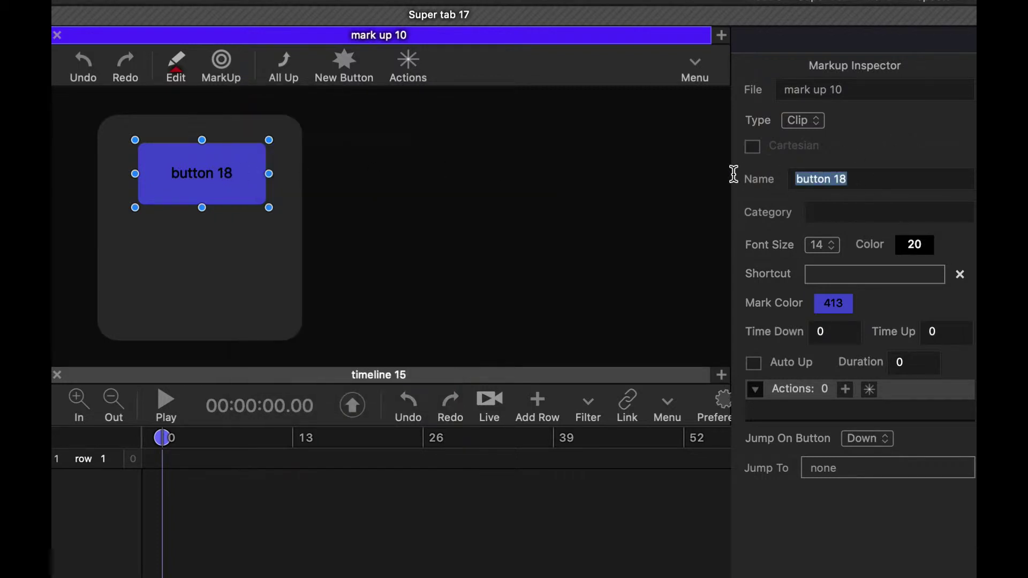
{"action": "type", "text": "Clip 1"}
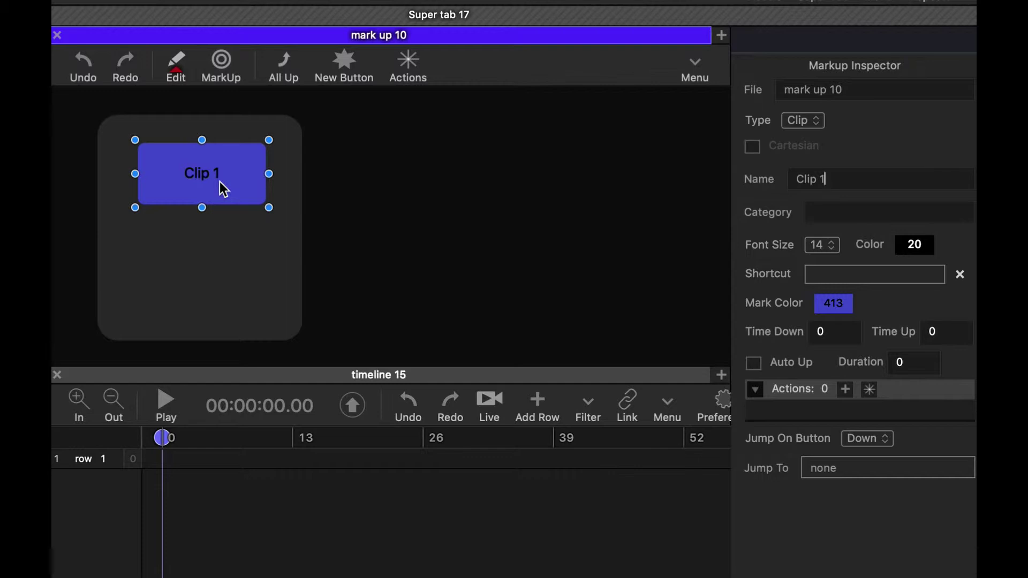
Add a Down > Center action to the Clip 1 button and link it to the distant dark gray button
{"action": "left_click", "coordinate": [272, 256]}
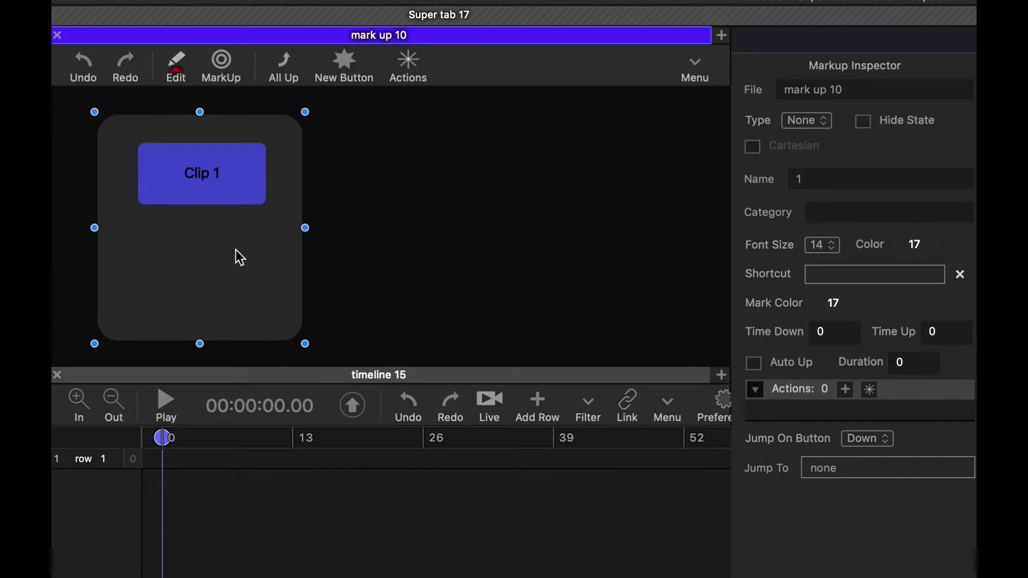
{"action": "left_click", "coordinate": [217, 180]}
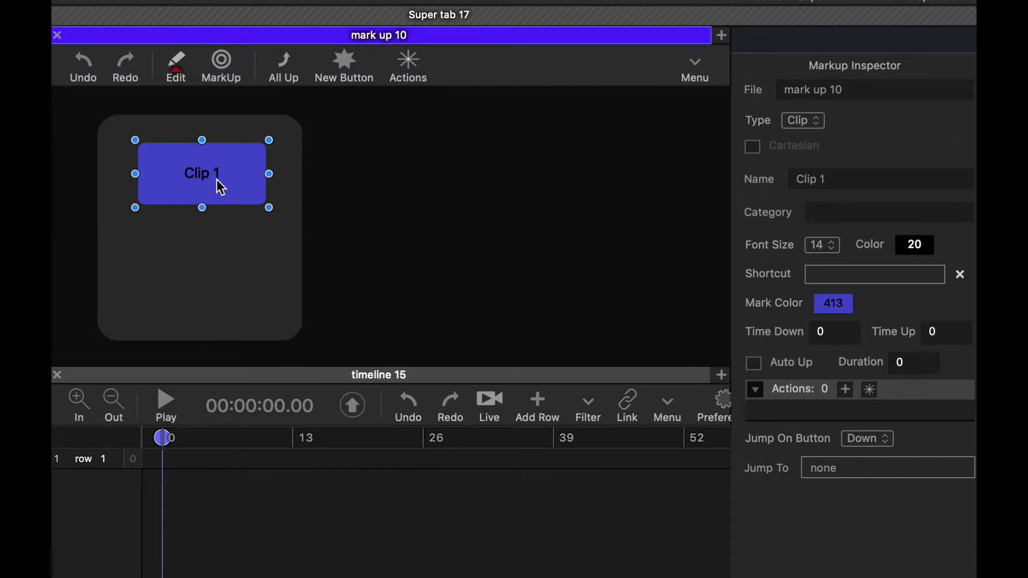
{"action": "scroll", "coordinate": [515, 282], "scroll_direction": "right", "scroll_amount": 5}
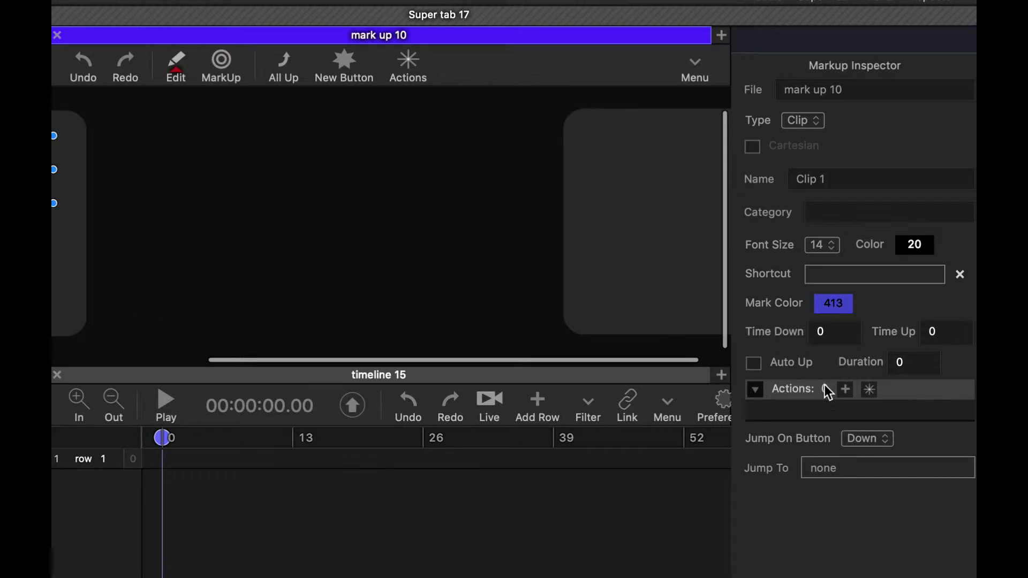
{"action": "left_click", "coordinate": [844, 391]}
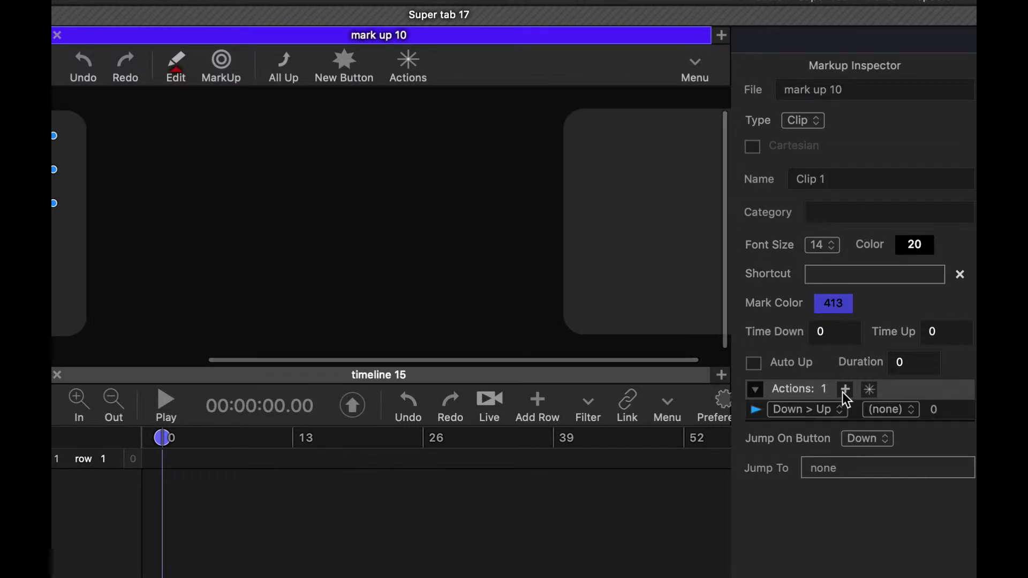
{"action": "left_click", "coordinate": [788, 410]}
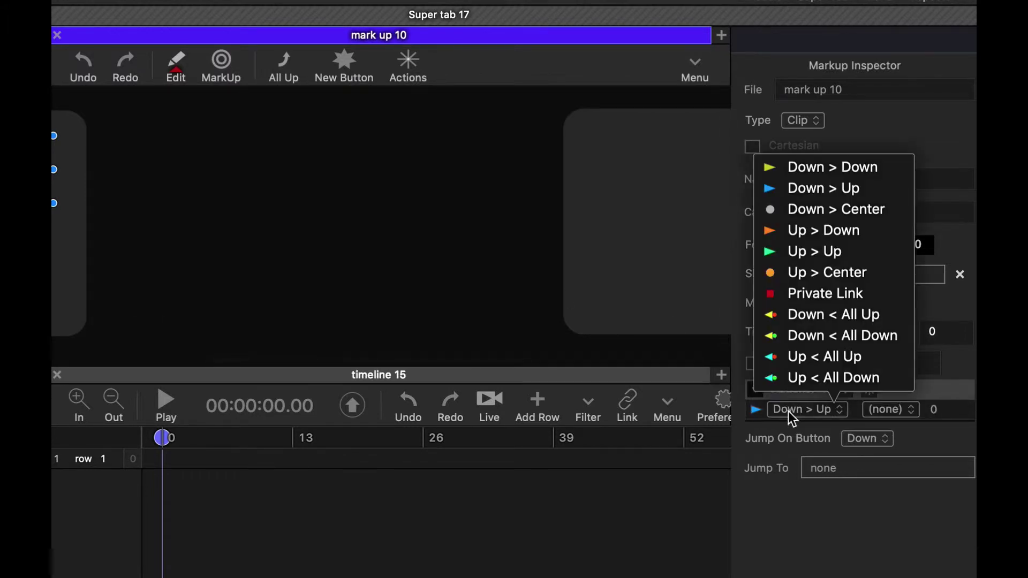
{"action": "left_click", "coordinate": [856, 210]}
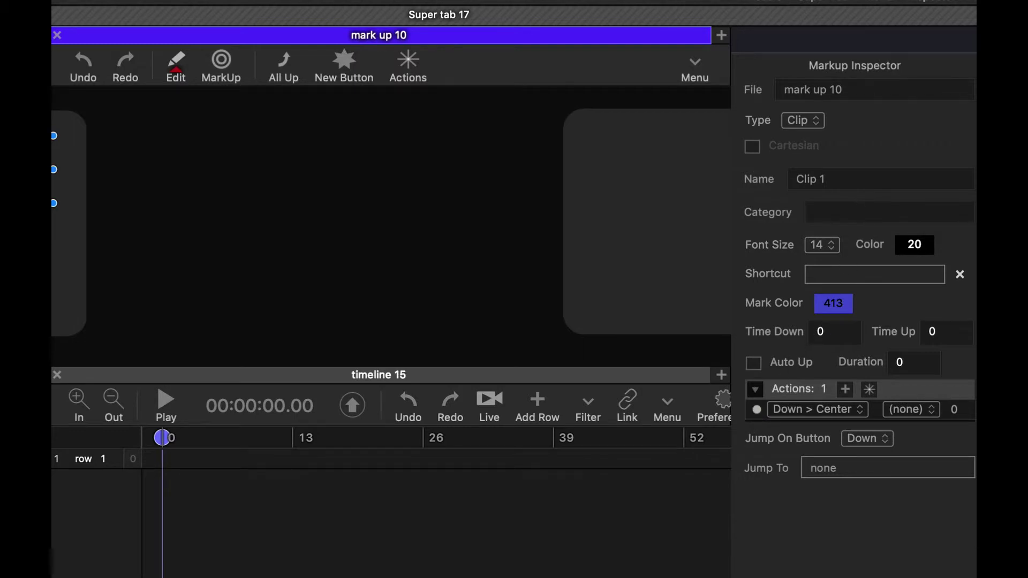
{"action": "left_click_drag", "start_coordinate": [757, 410], "coordinate": [656, 253]}
{"action": "scroll", "coordinate": [275, 223], "scroll_direction": "left", "scroll_amount": 5}
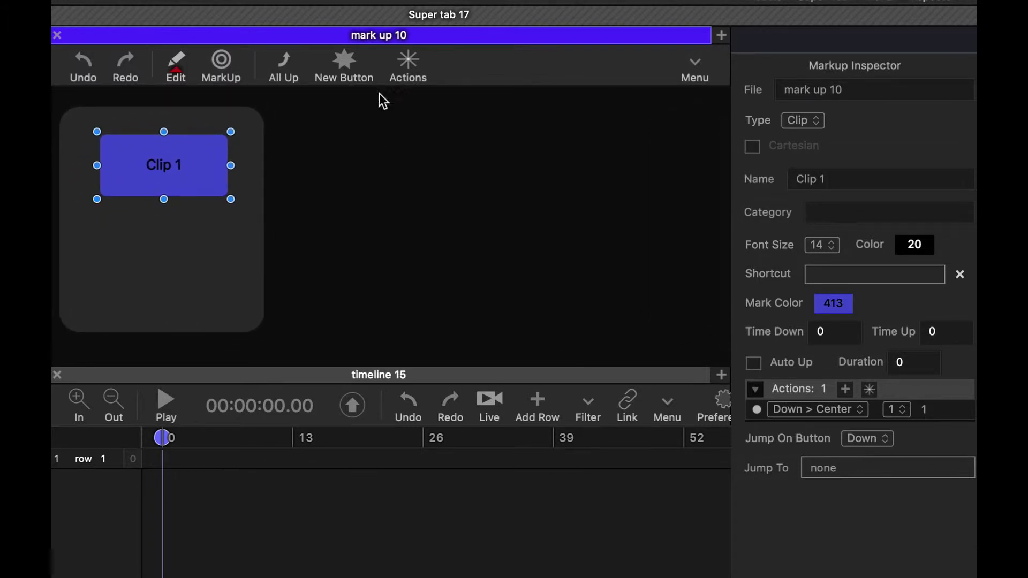
Display the action links between the markup buttons to check Clip 1's connection, and hide them again
{"action": "left_click", "coordinate": [409, 61]}
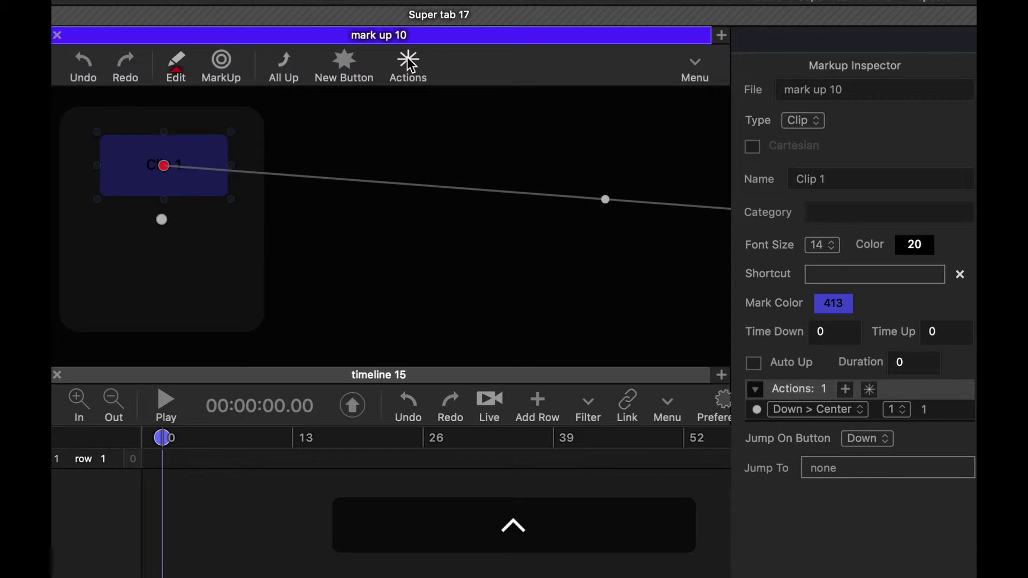
{"action": "left_click", "coordinate": [409, 63]}
{"action": "scroll", "coordinate": [544, 185], "scroll_direction": "right", "scroll_amount": 5}
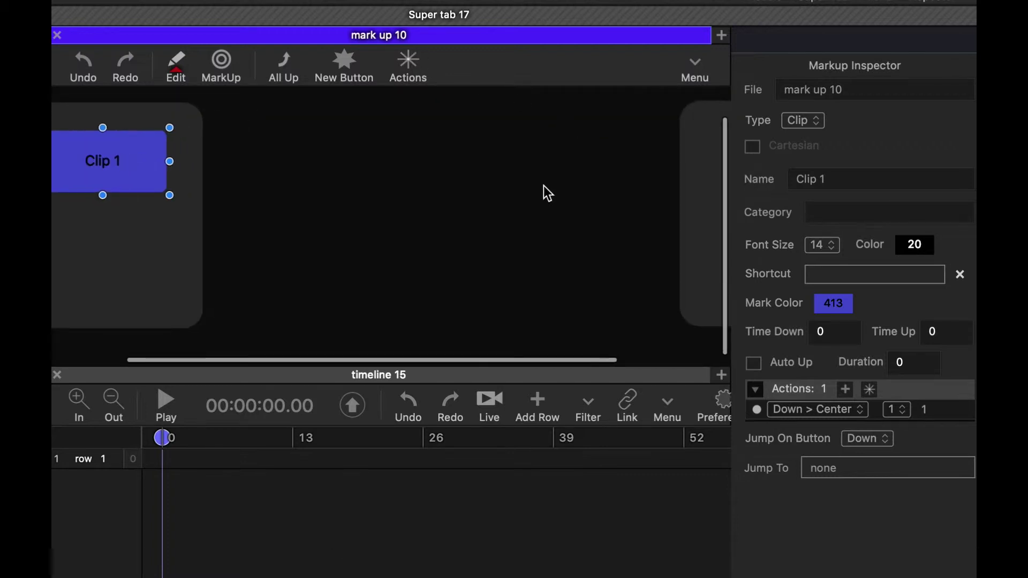
Place a rounded rectangle button on the upper part of the distant dark panel, set its type to Qualifier and name it Q1
{"action": "scroll", "coordinate": [544, 185], "scroll_direction": "right", "scroll_amount": 1}
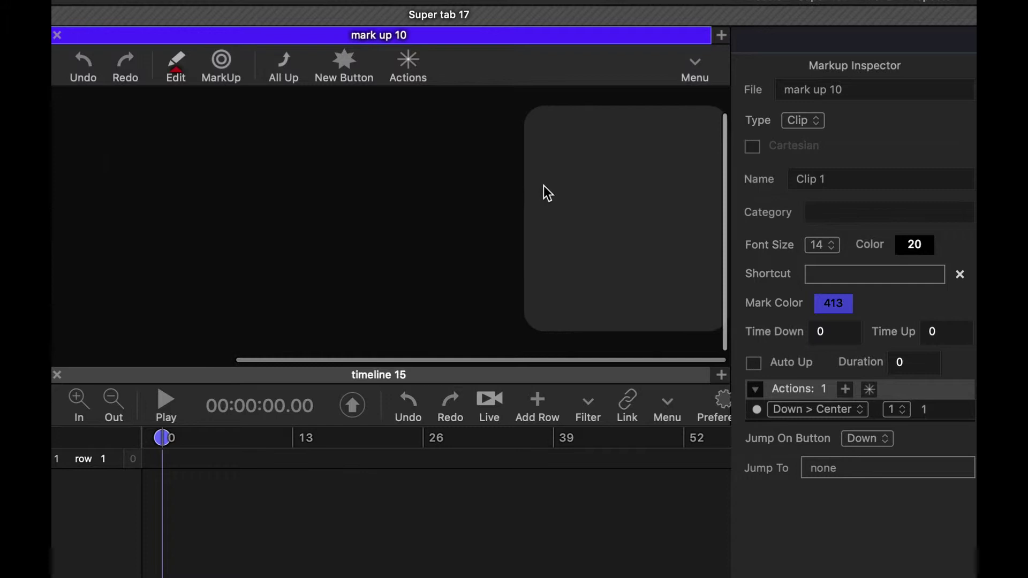
{"action": "left_click", "coordinate": [339, 66]}
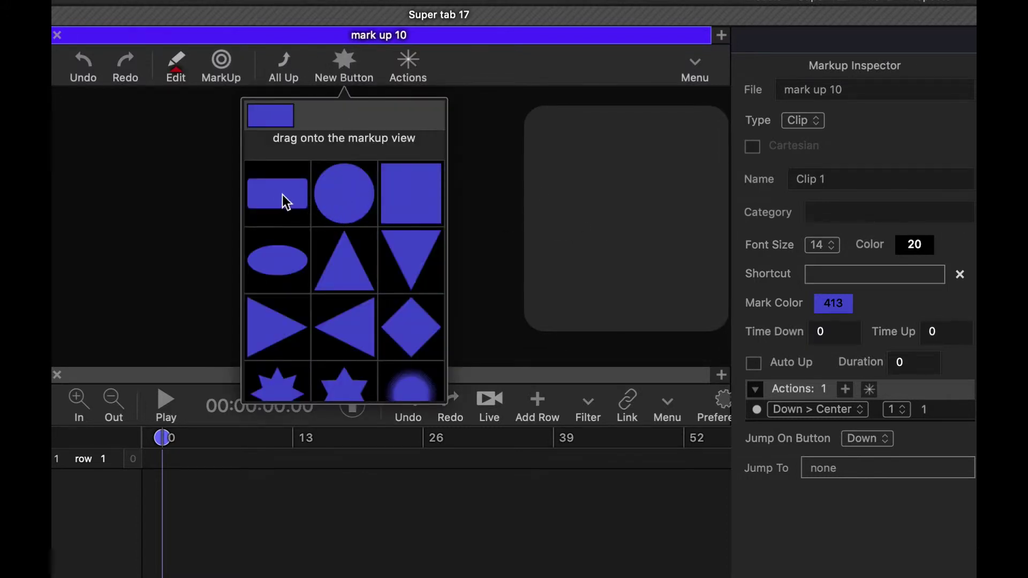
{"action": "left_click_drag", "start_coordinate": [278, 195], "coordinate": [627, 168]}
{"action": "left_click", "coordinate": [803, 124]}
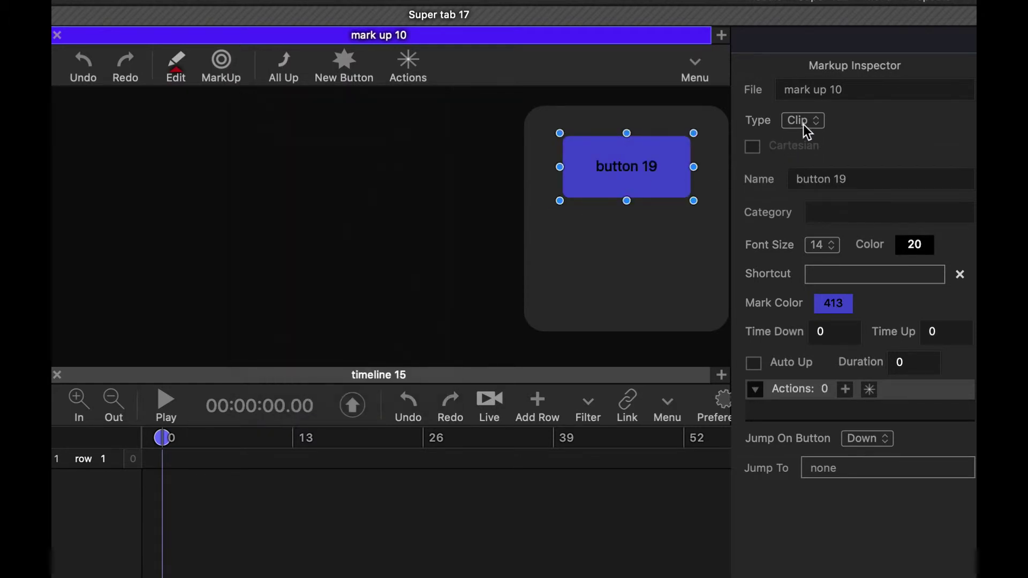
{"action": "left_click", "coordinate": [803, 124]}
{"action": "left_click", "coordinate": [826, 171]}
{"action": "triple_click", "coordinate": [829, 175]}
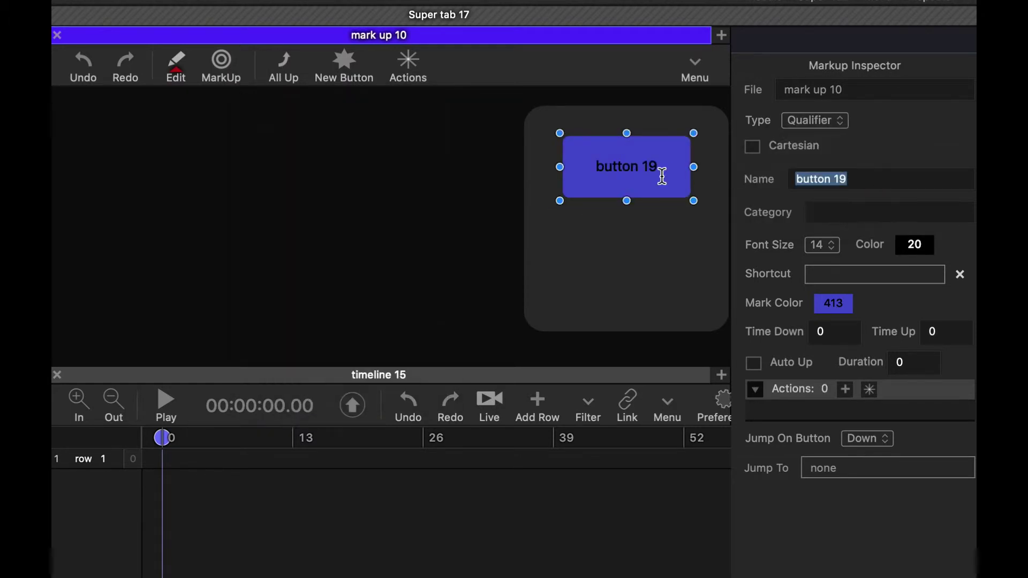
{"action": "type", "text": "Q1"}
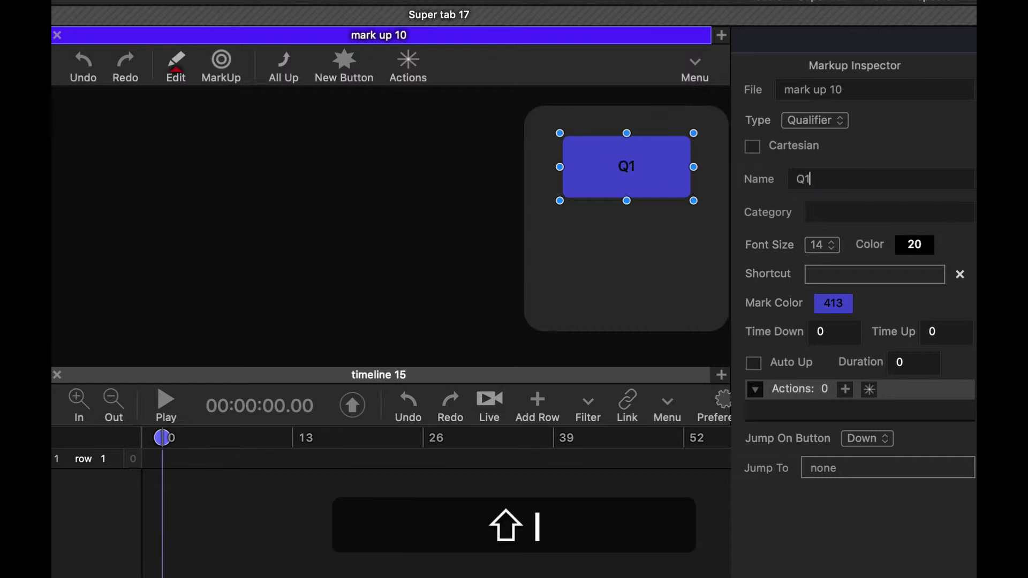
Set Q1's mark color to orange 93 and shrink the button to a little over half its width
{"action": "left_click", "coordinate": [836, 305]}
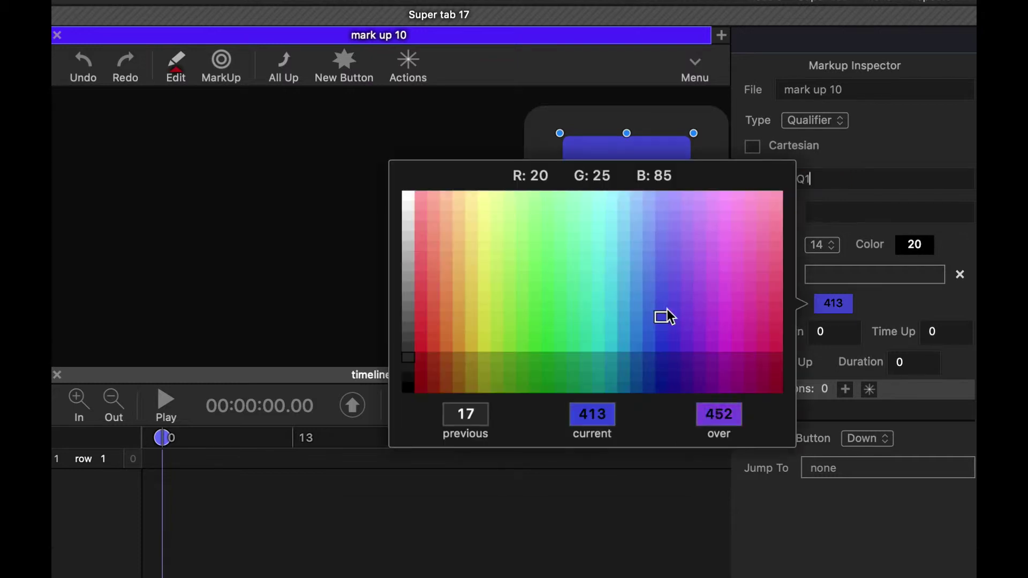
{"action": "left_click", "coordinate": [458, 318]}
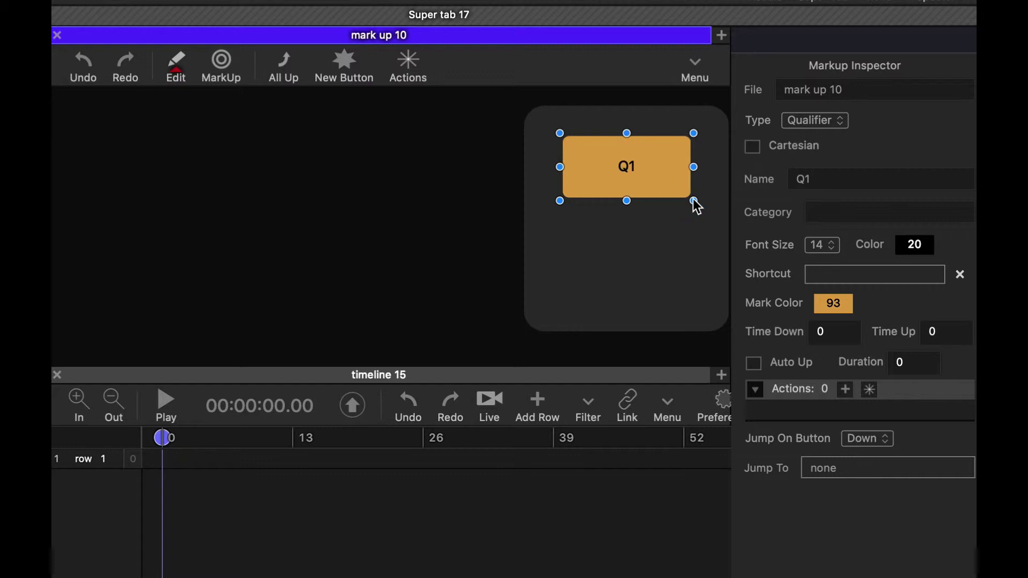
{"action": "left_click_drag", "start_coordinate": [693, 199], "coordinate": [676, 160]}
Duplicate Q1, place the copy beside it with a small gap, and name the copy Q2
{"action": "key", "text": "super+c"}
{"action": "key", "text": "super+v"}
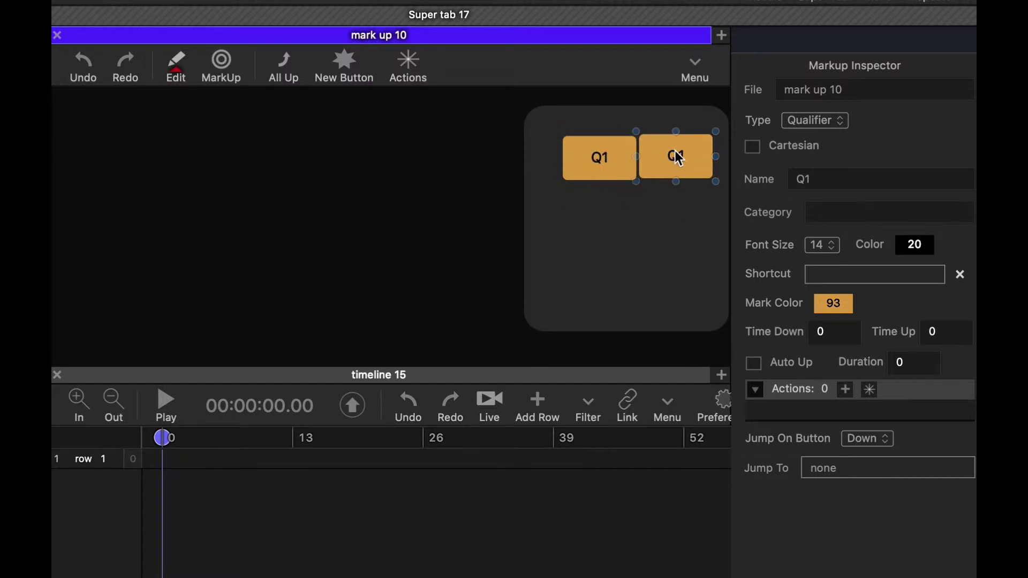
{"action": "left_click", "coordinate": [609, 160]}
{"action": "left_click_drag", "start_coordinate": [609, 159], "coordinate": [603, 159]}
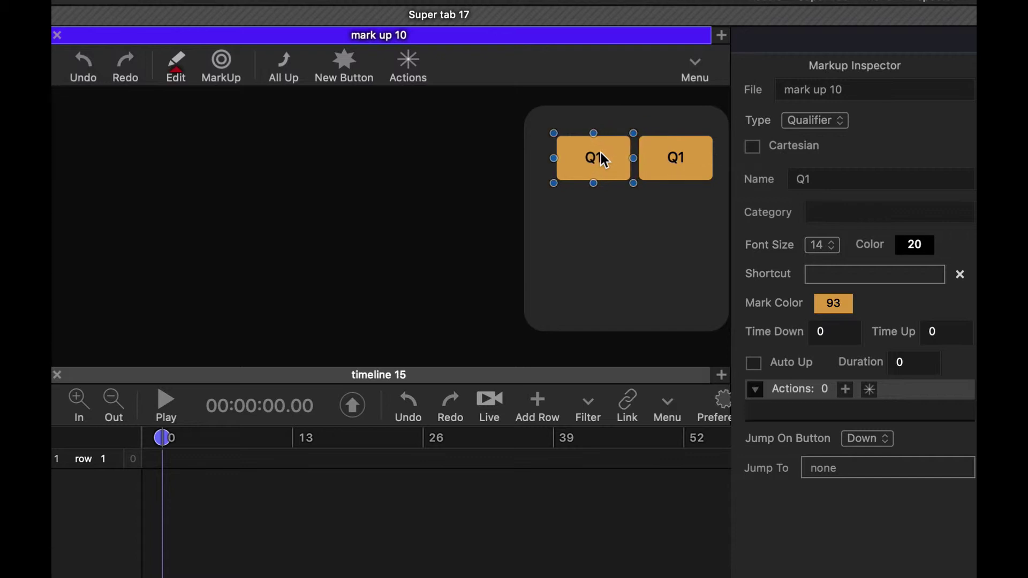
{"action": "left_click", "coordinate": [673, 161]}
{"action": "left_click", "coordinate": [840, 182]}
{"action": "key", "text": "BackSpace"}
{"action": "type", "text": "2"}
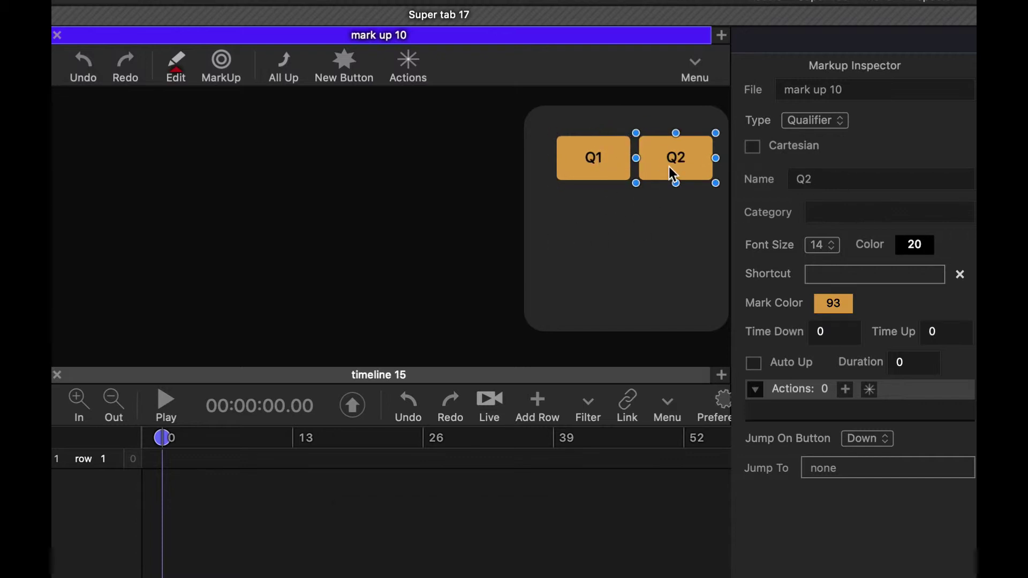
Place a copy of Q2 centered on the lower part of the same dark panel
{"action": "key", "text": "super+c"}
{"action": "key", "text": "super+v"}
{"action": "left_click_drag", "start_coordinate": [670, 166], "coordinate": [630, 294]}
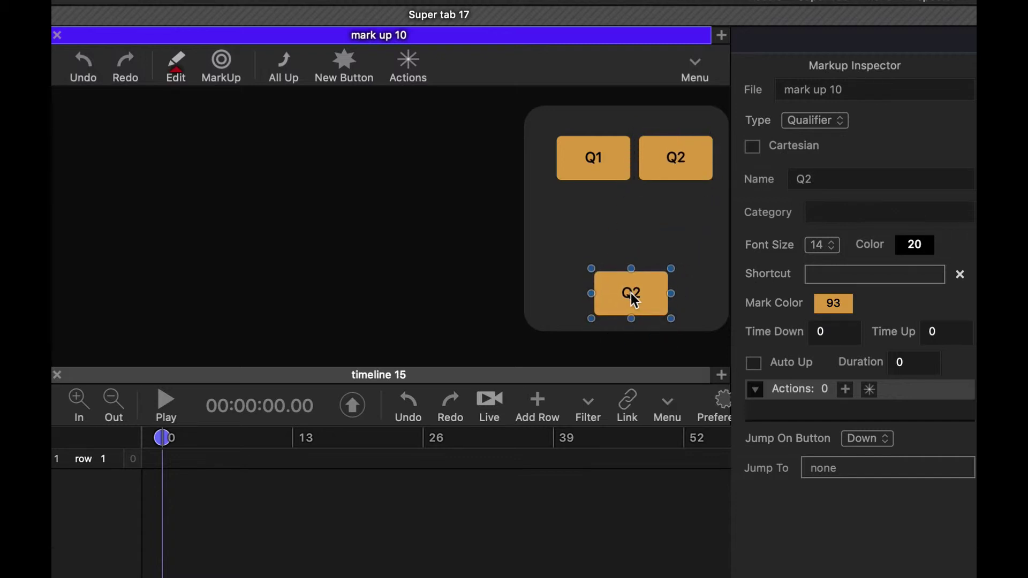
Set the lower copy's type to None, name it Nav and set its mark color to lime green 153
{"action": "left_click", "coordinate": [841, 123]}
{"action": "left_click", "coordinate": [849, 212]}
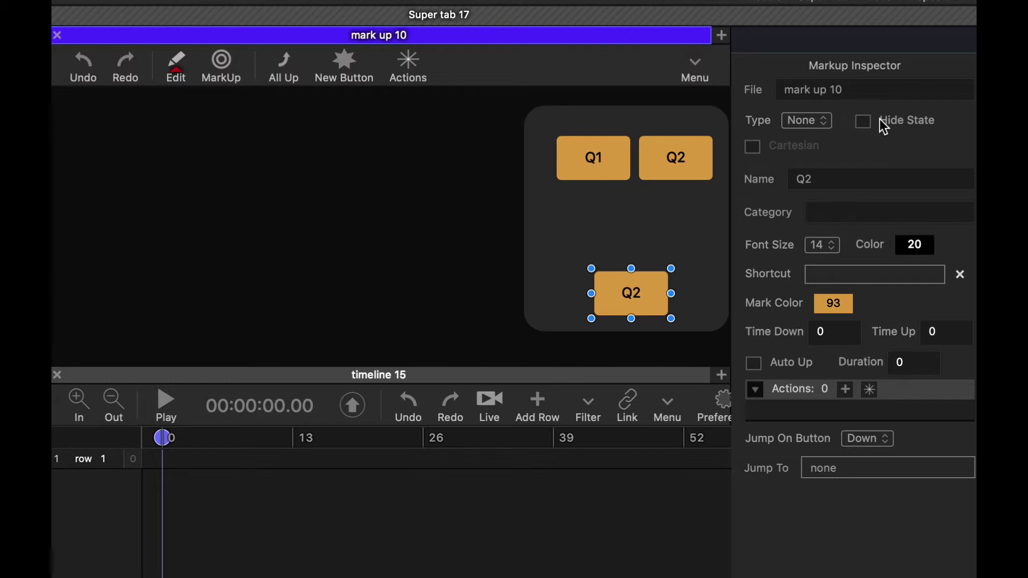
{"action": "left_click_drag", "start_coordinate": [841, 170], "coordinate": [737, 166]}
{"action": "type", "text": "Nav"}
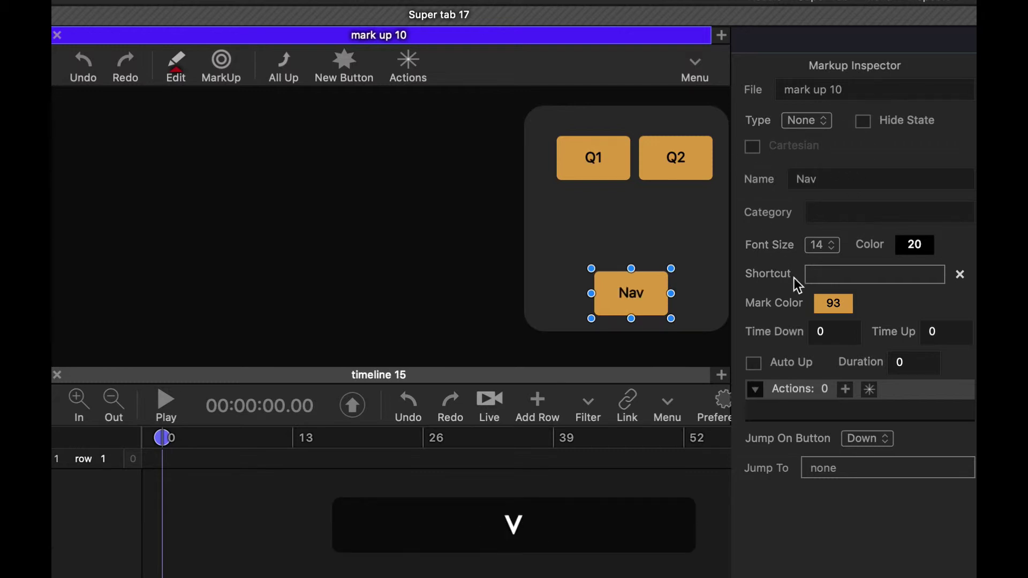
{"action": "left_click", "coordinate": [827, 303]}
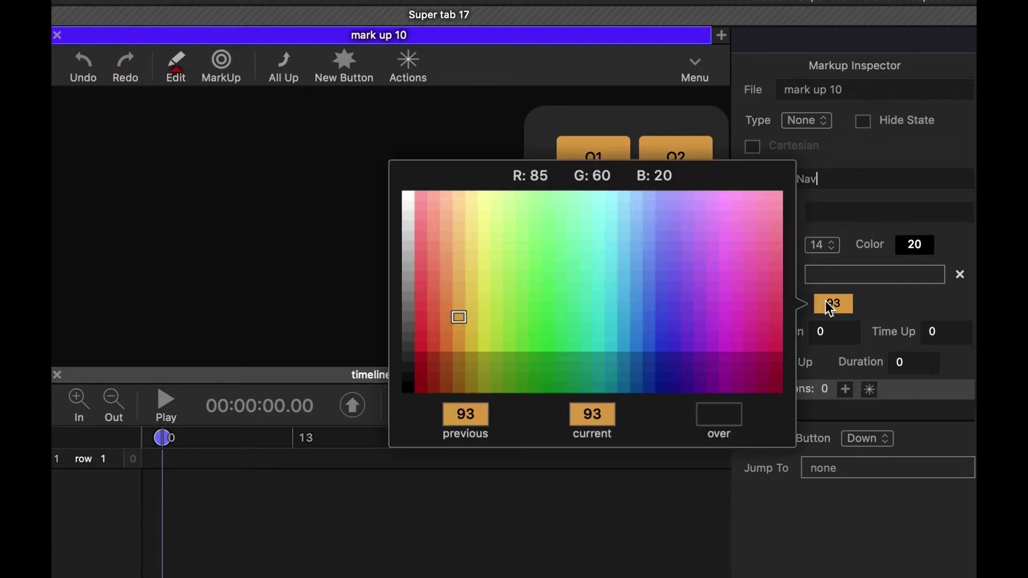
{"action": "left_click", "coordinate": [493, 316]}
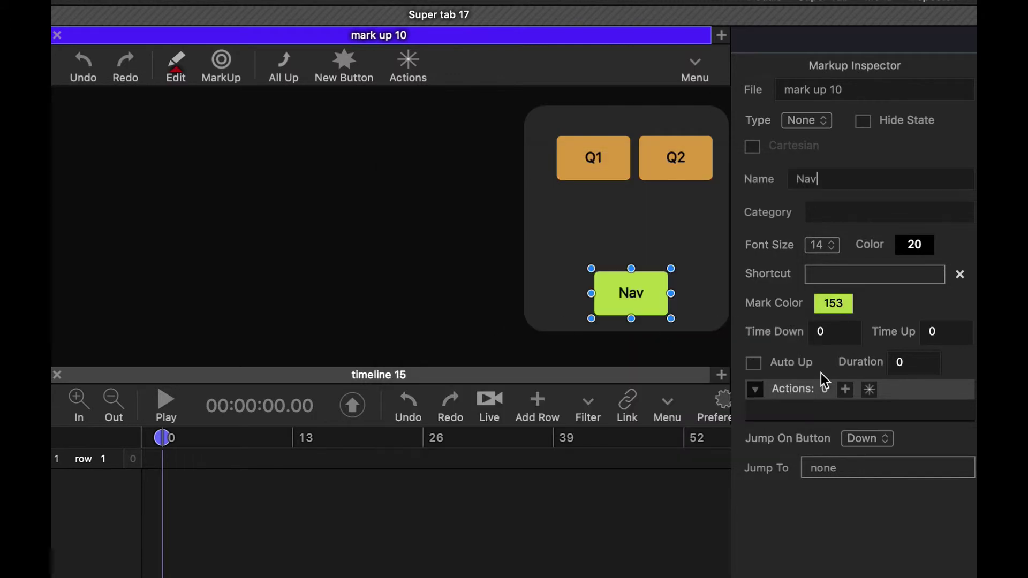
Add a Down > Center action to the Nav button and link it to the dark panel behind Clip 1
{"action": "left_click", "coordinate": [845, 389]}
{"action": "left_click", "coordinate": [799, 415]}
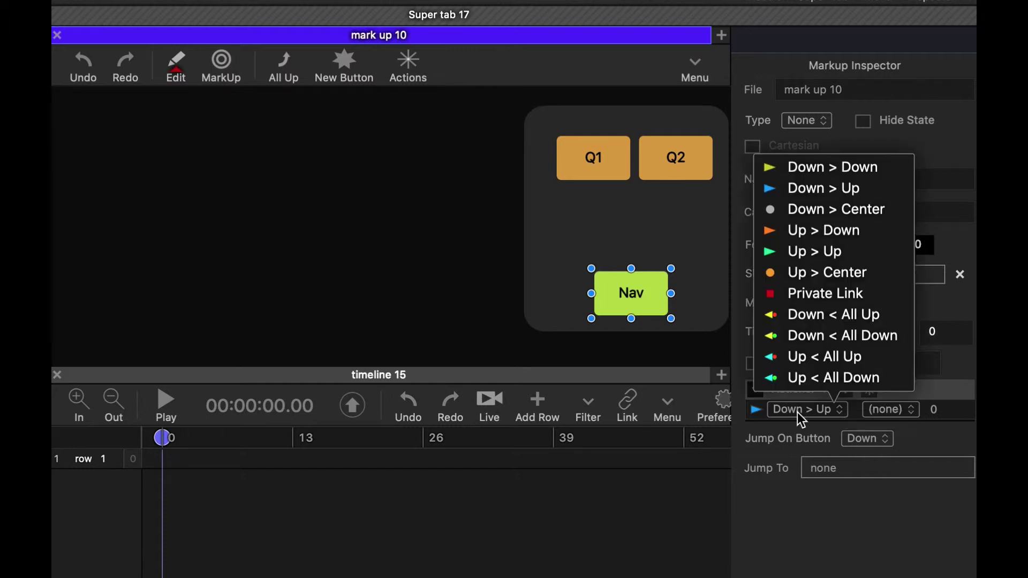
{"action": "left_click", "coordinate": [834, 209]}
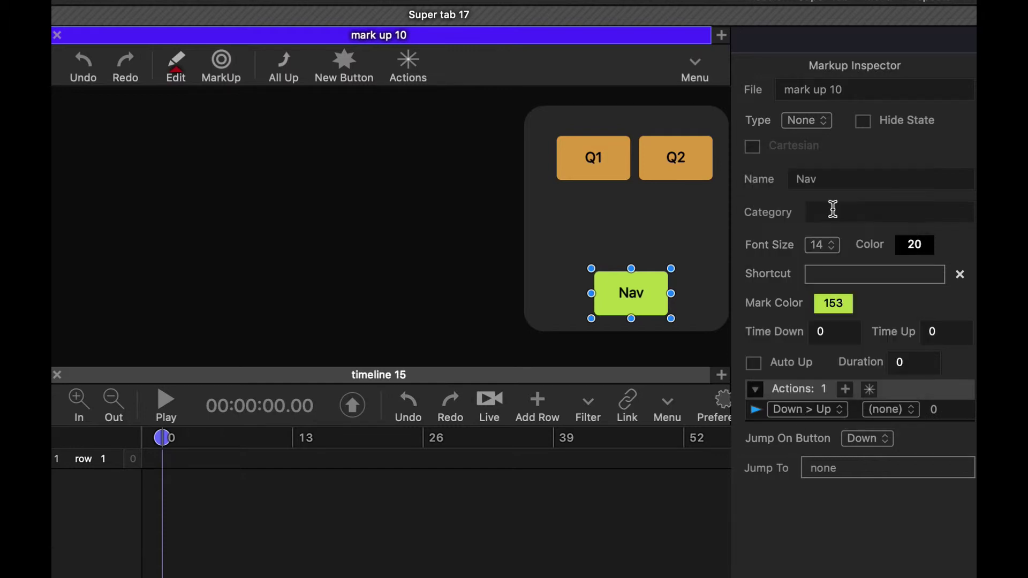
{"action": "scroll", "coordinate": [374, 235], "scroll_direction": "left", "scroll_amount": 10}
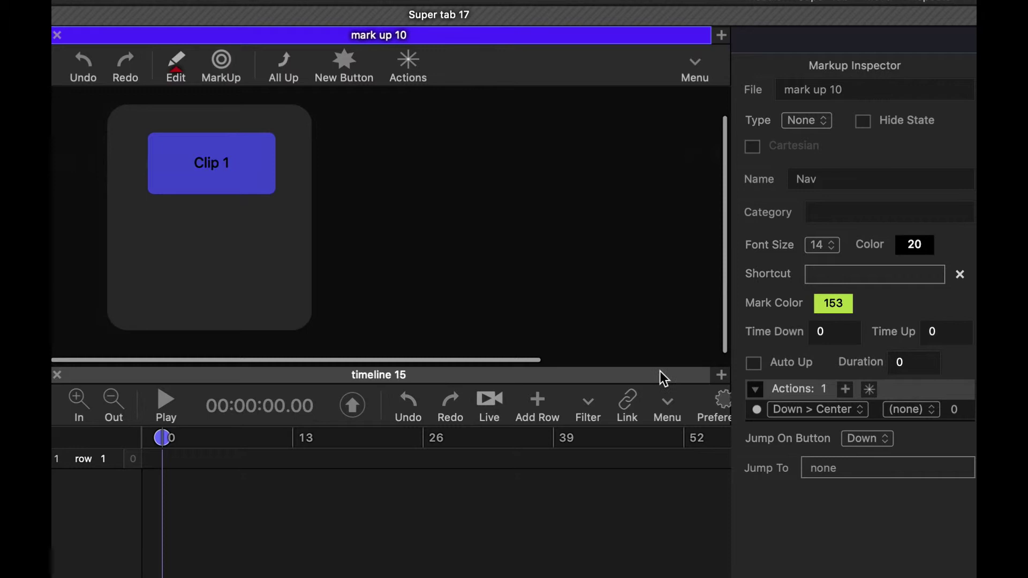
{"action": "left_click_drag", "start_coordinate": [755, 411], "coordinate": [256, 266]}
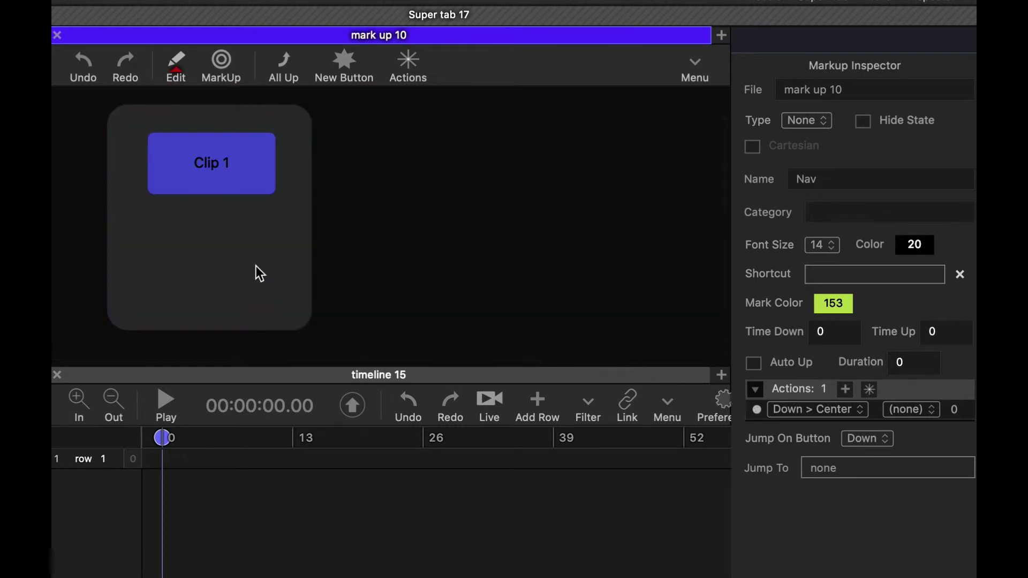
Rename the dark panel behind Q1, Q2 and Nav as 2, and deselect everything
{"action": "scroll", "coordinate": [436, 296], "scroll_direction": "right", "scroll_amount": 10}
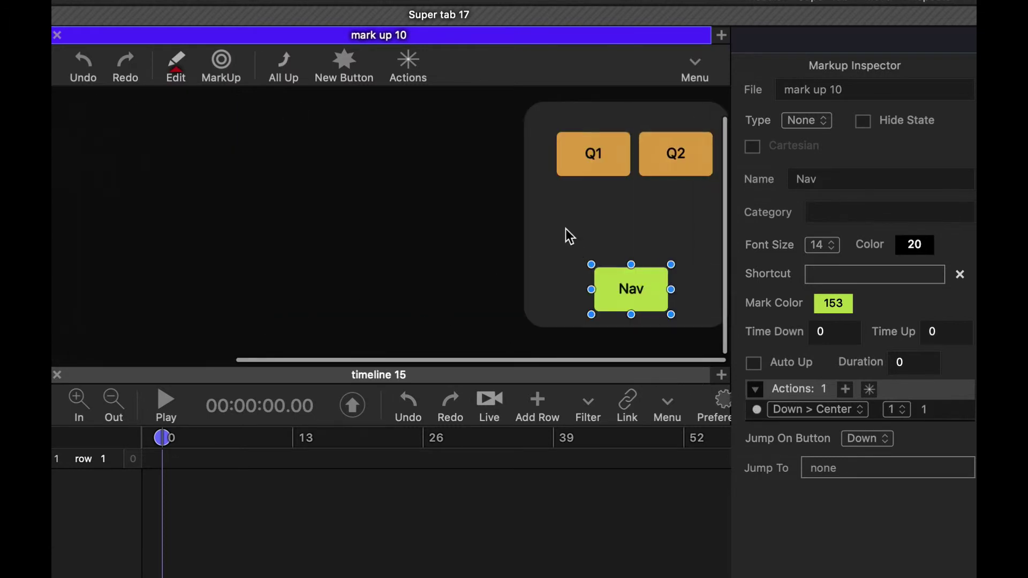
{"action": "left_click", "coordinate": [565, 230]}
{"action": "double_click", "coordinate": [826, 179]}
{"action": "type", "text": "2"}
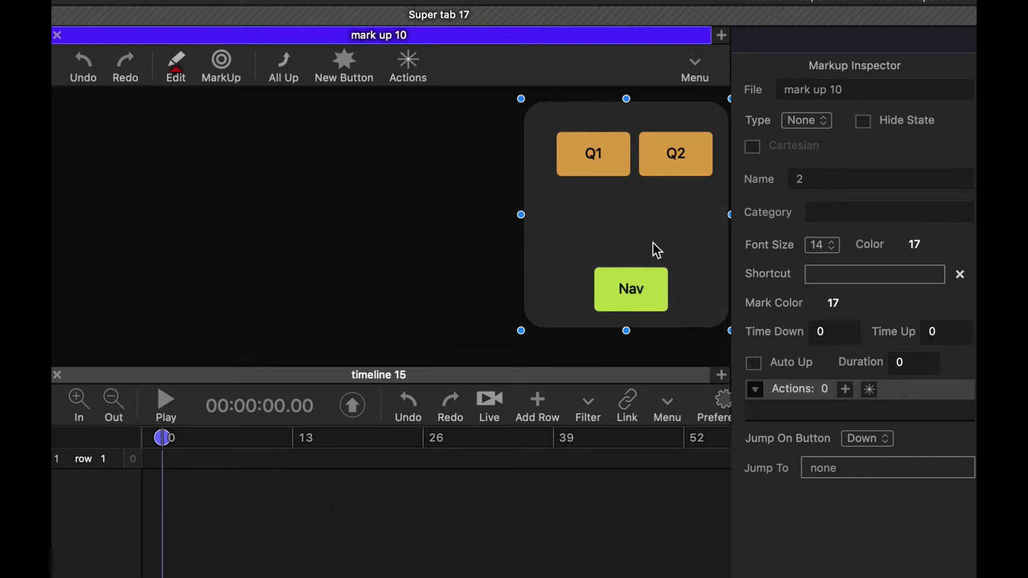
{"action": "left_click", "coordinate": [612, 152]}
{"action": "left_click", "coordinate": [425, 168]}
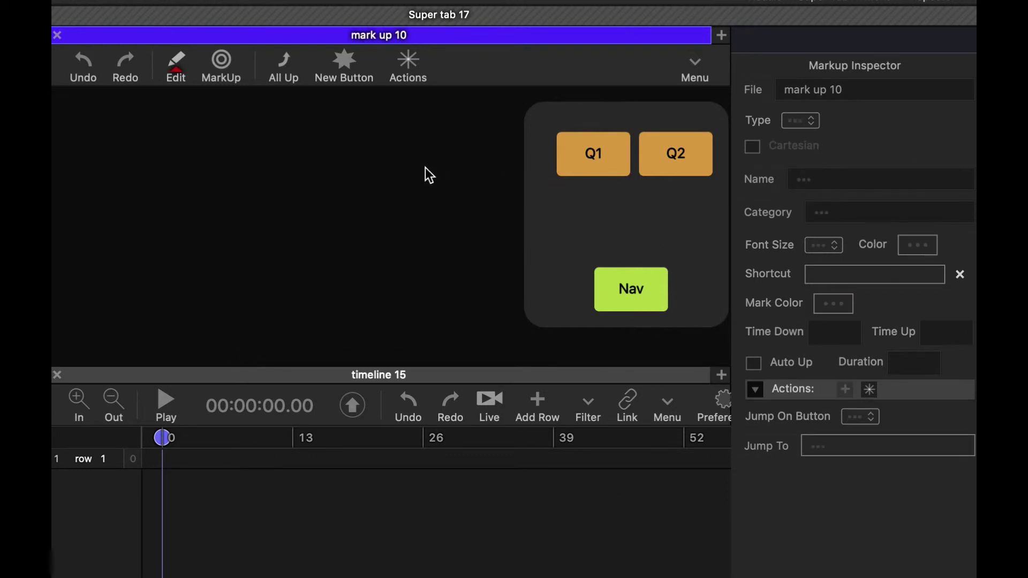
Display the action links of Clip 1 and Nav to check both panel connections, and hide them again
{"action": "scroll", "coordinate": [324, 146], "scroll_direction": "left", "scroll_amount": 10}
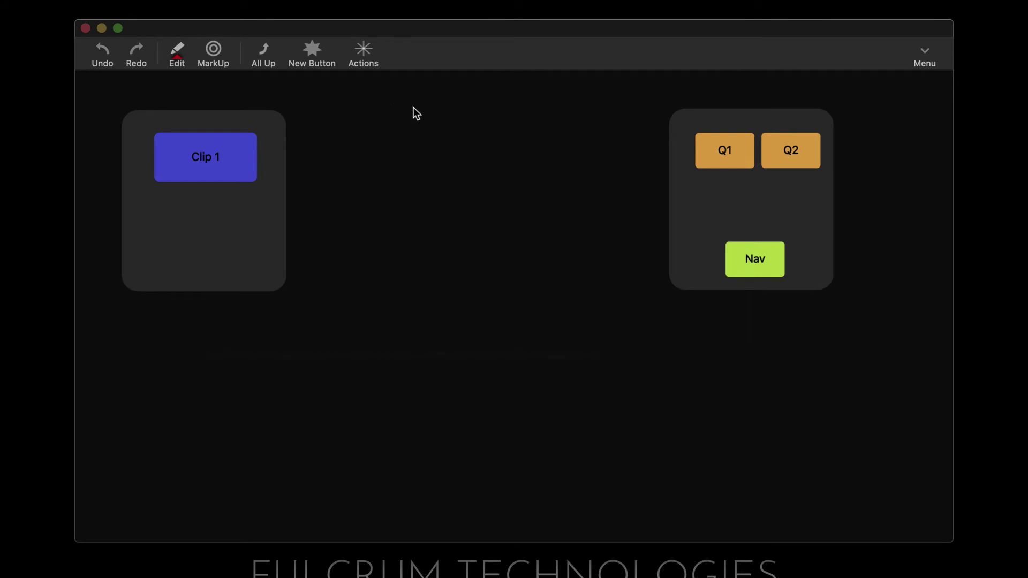
{"action": "left_click", "coordinate": [363, 53]}
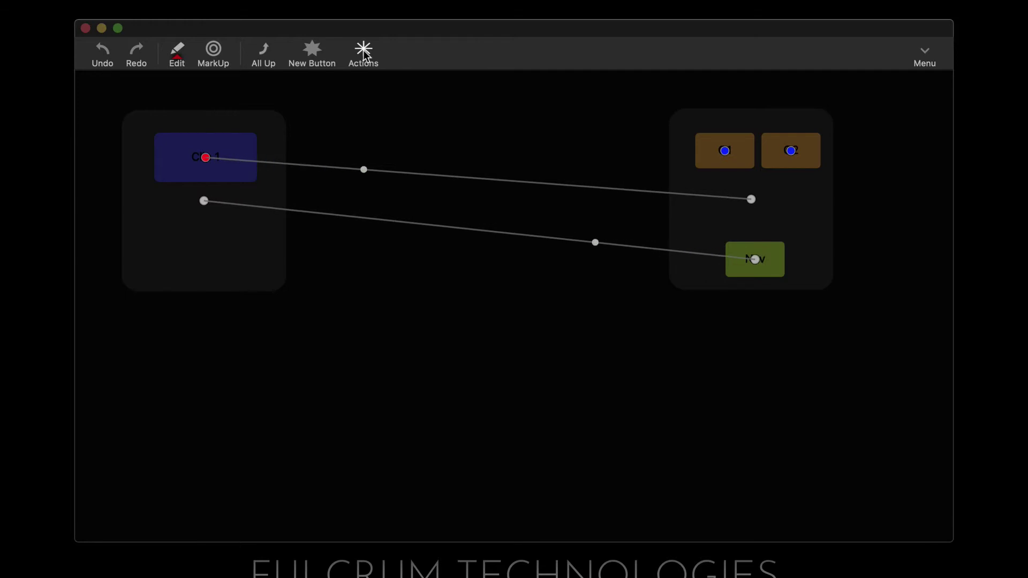
{"action": "left_click", "coordinate": [363, 52]}
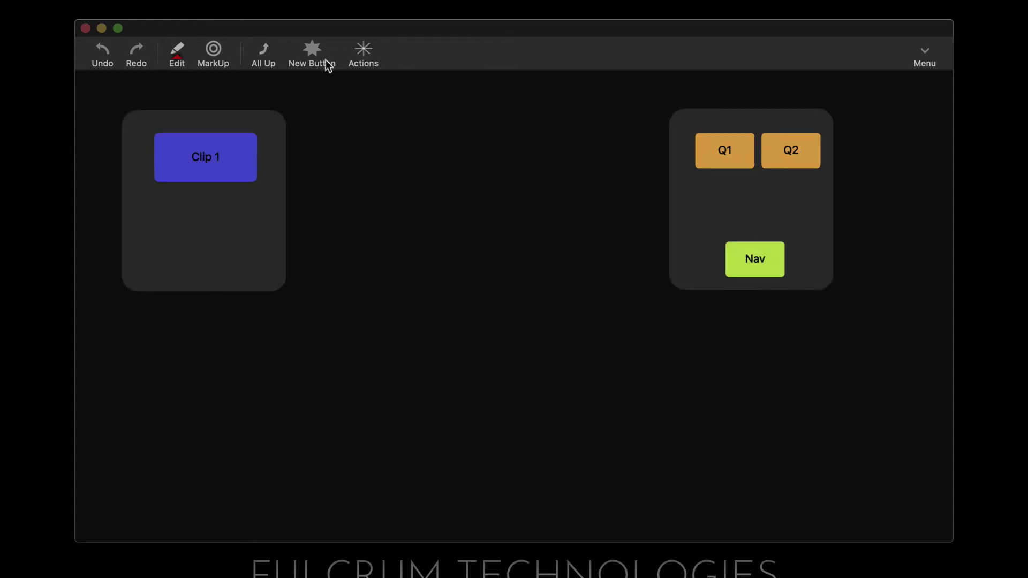
{"action": "key", "text": "Escape"}
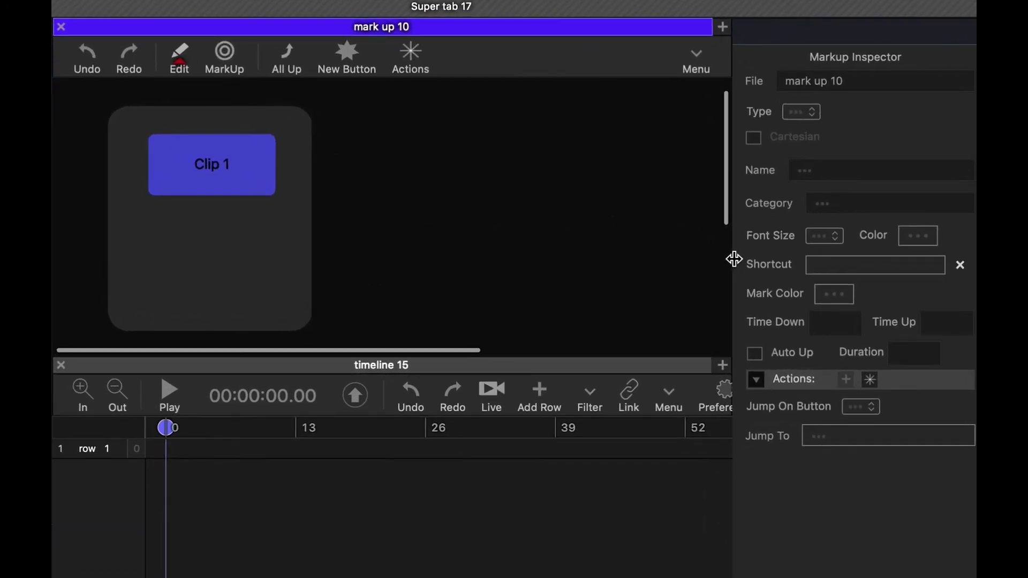
Widen the work area, split the markup pane with an empty pane on its right, and narrow the markup pane to one panel's width
{"action": "left_click_drag", "start_coordinate": [734, 260], "coordinate": [754, 260]}
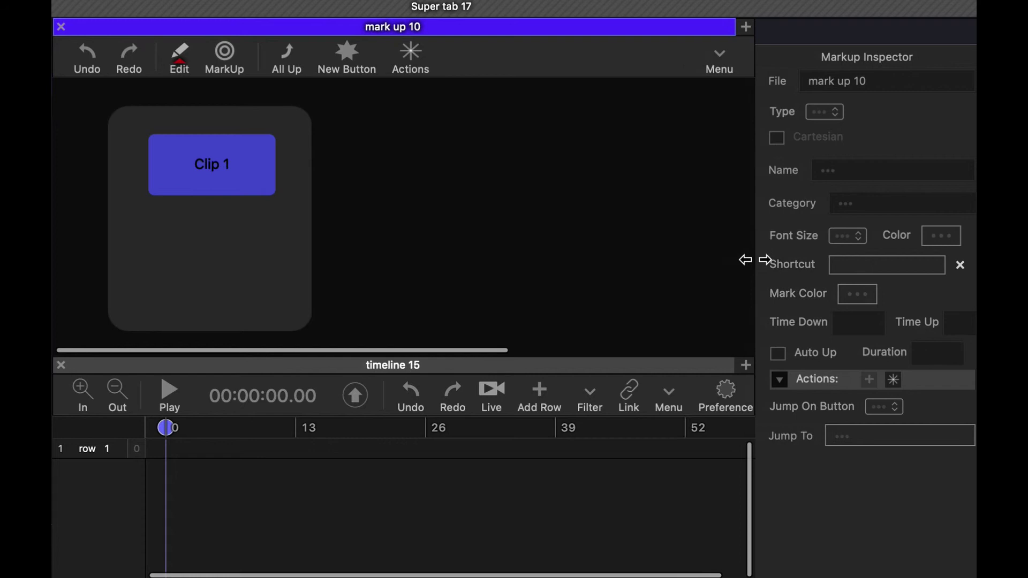
{"action": "left_click", "coordinate": [747, 27]}
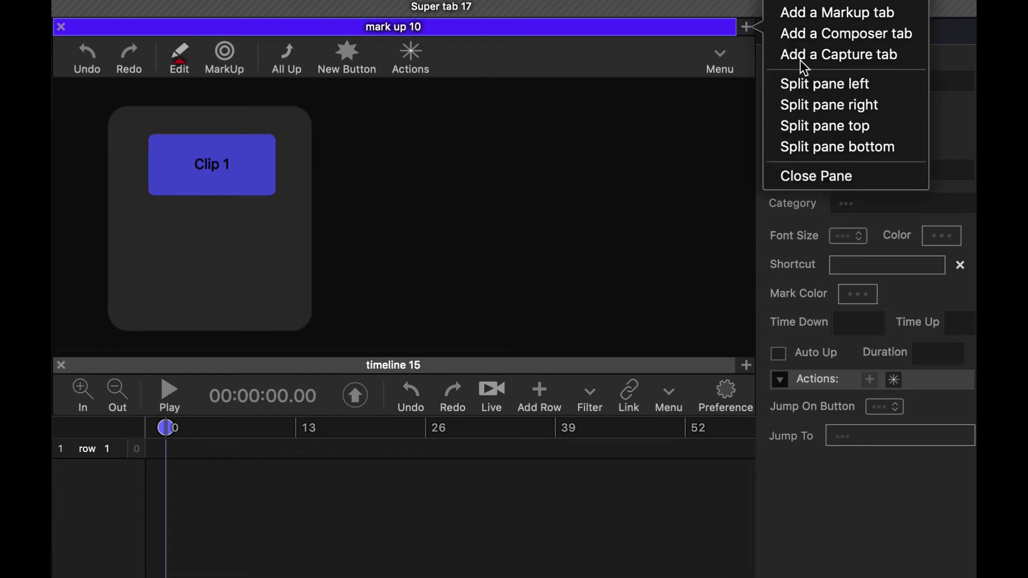
{"action": "left_click", "coordinate": [853, 105]}
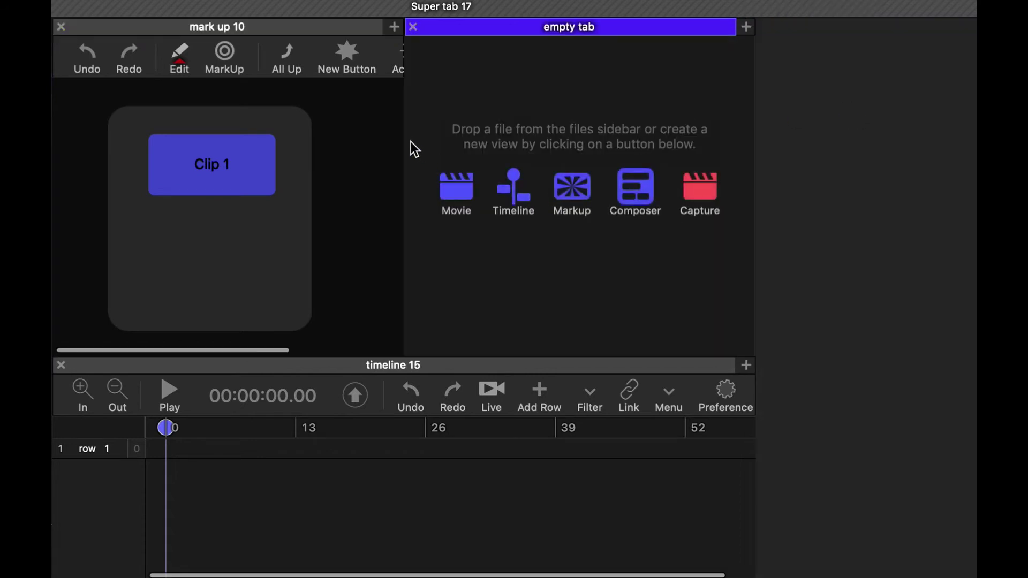
{"action": "left_click_drag", "start_coordinate": [406, 142], "coordinate": [331, 142]}
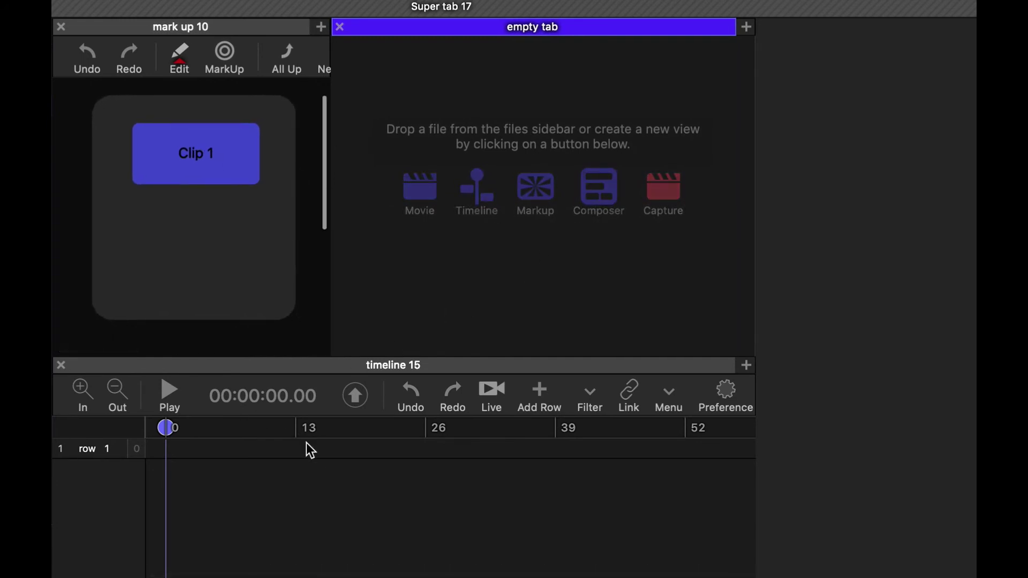
Switch the markup window to MarkUp mode and start playing the timeline
{"action": "left_click", "coordinate": [228, 60]}
{"action": "key", "text": "space"}
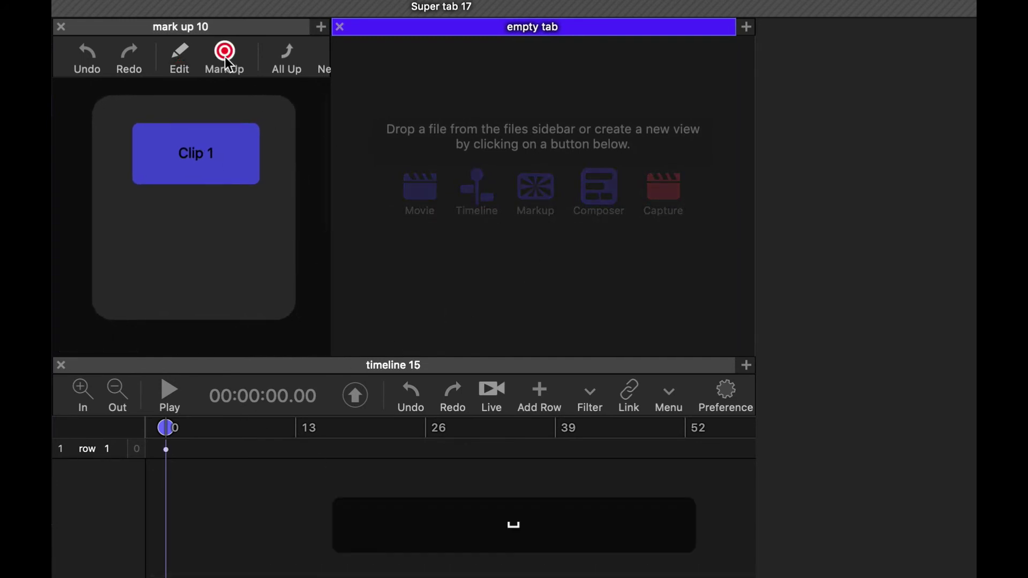
{"action": "left_click", "coordinate": [169, 407]}
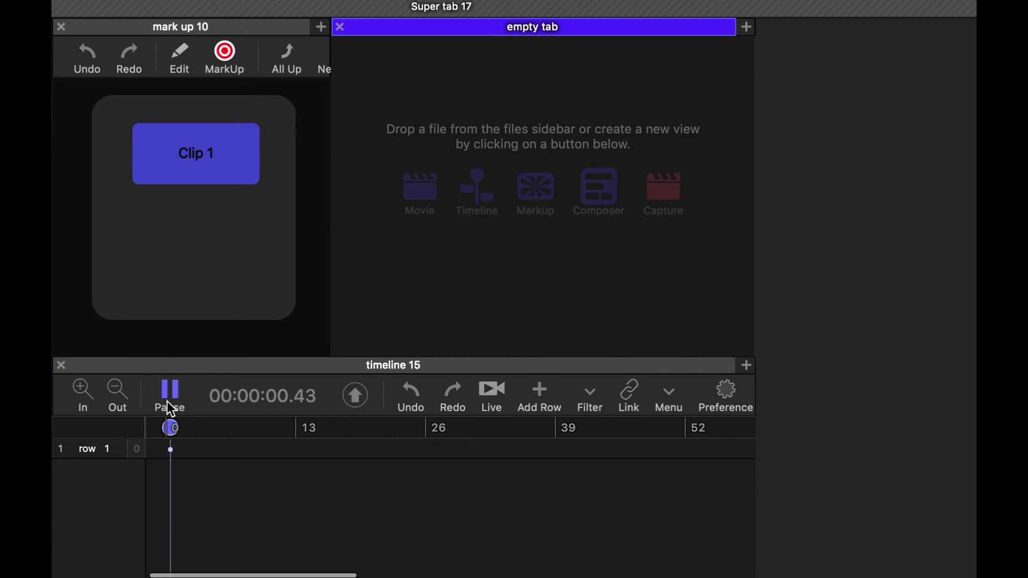
Record a Clip 1 instance with Q1 and Q2 qualifiers, return to the first panel through Nav, and end the clip
{"action": "left_click", "coordinate": [201, 159]}
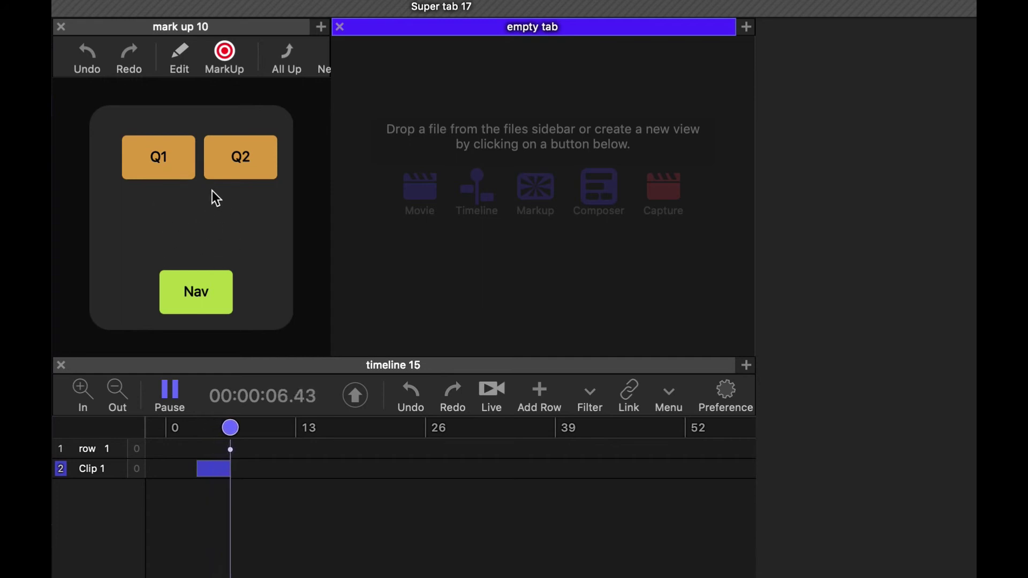
{"action": "left_click", "coordinate": [172, 156]}
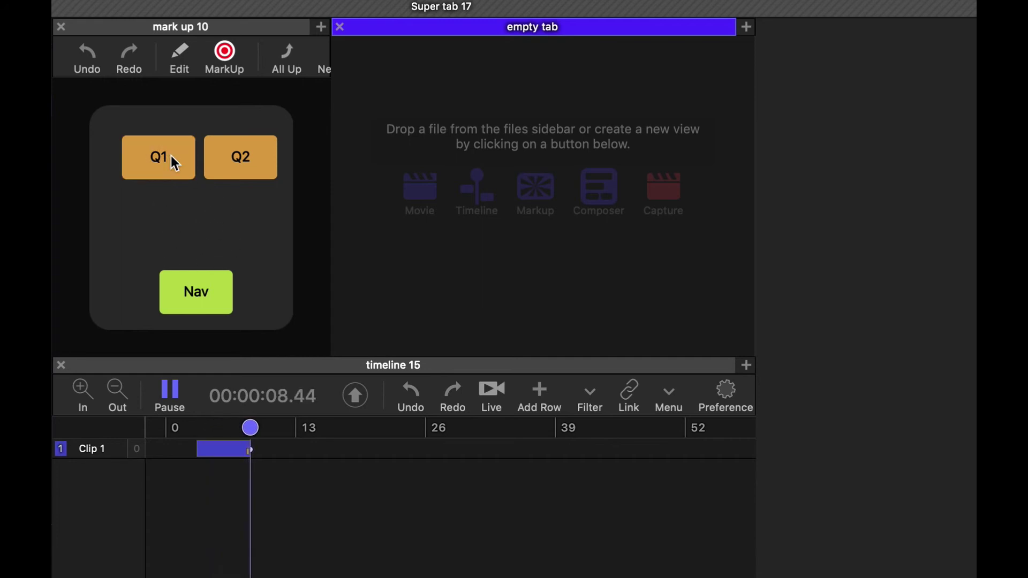
{"action": "left_click", "coordinate": [246, 158]}
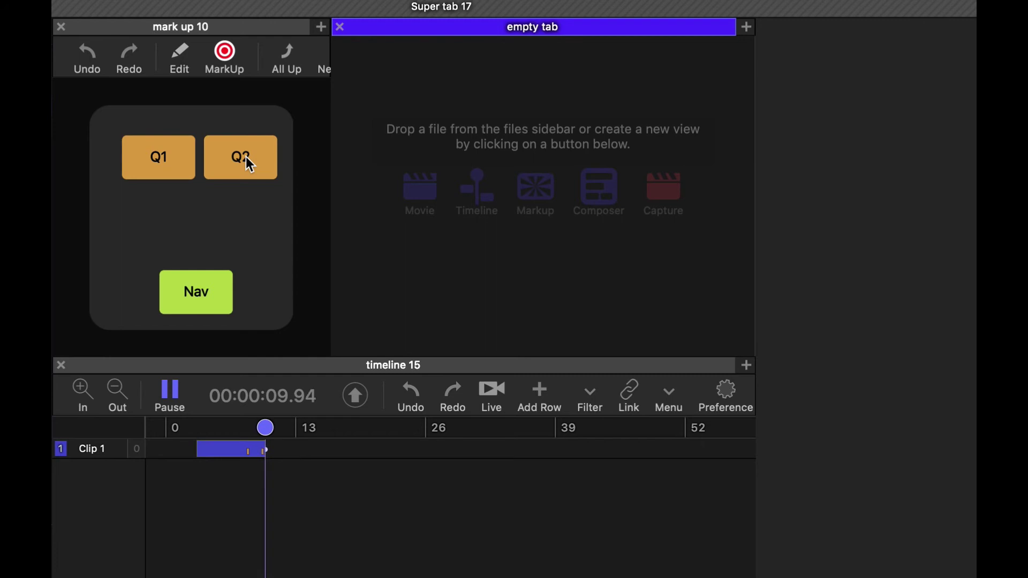
{"action": "left_click", "coordinate": [197, 293]}
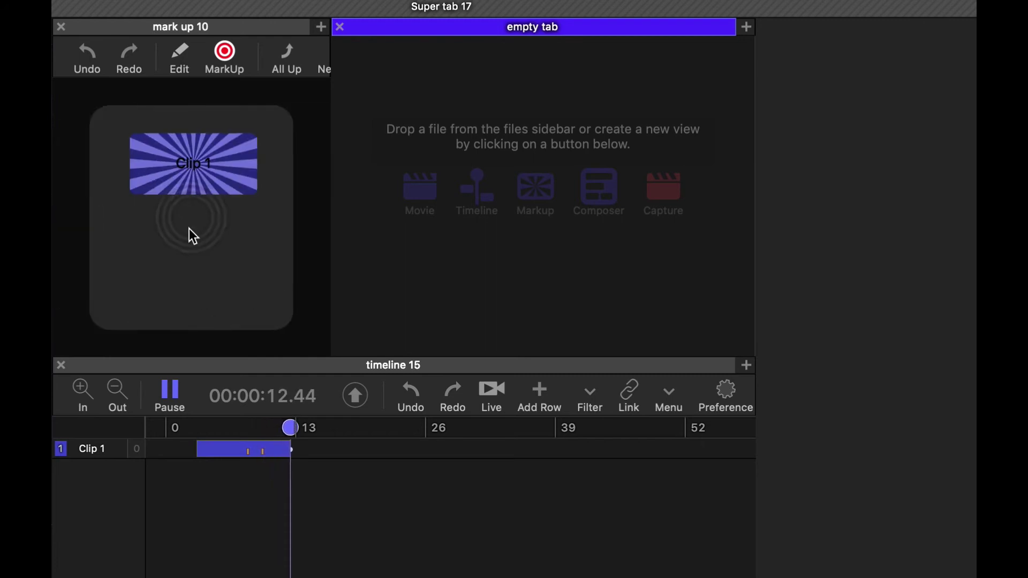
{"action": "left_click", "coordinate": [191, 184]}
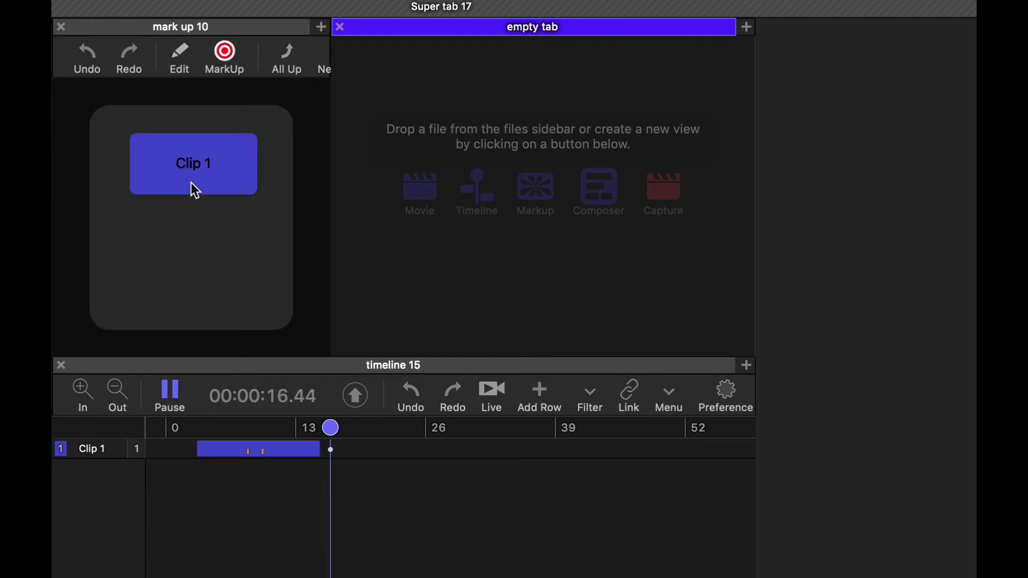